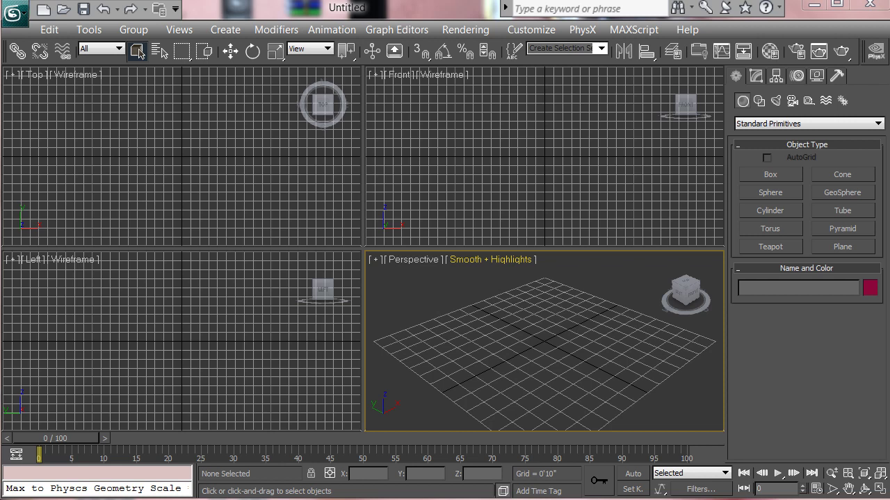
Show the creation tools for spline shapes.
left_click(756, 76)
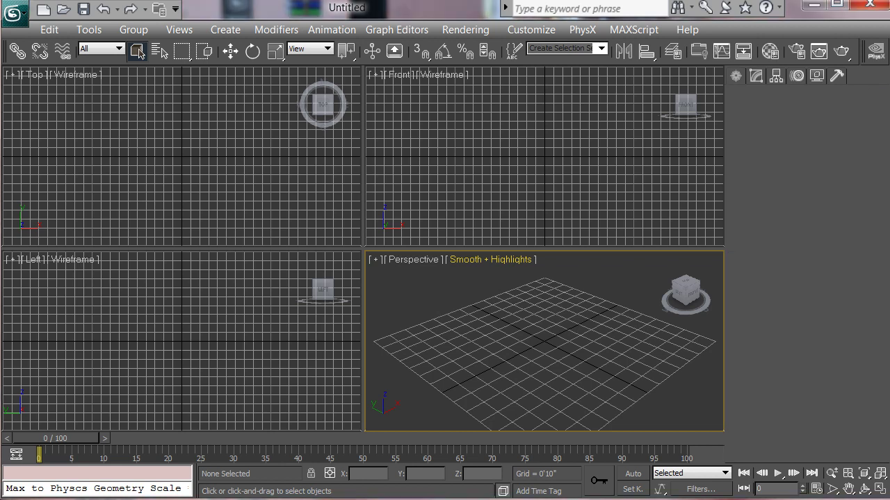
left_click(736, 77)
left_click(759, 101)
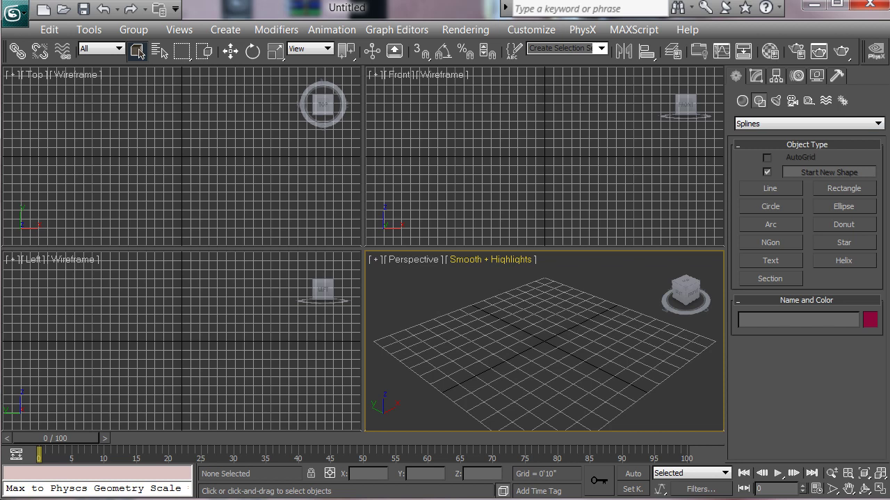
Open the NFL_GOAL reference image from the Pictures library in the image viewer.
left_click(465, 29)
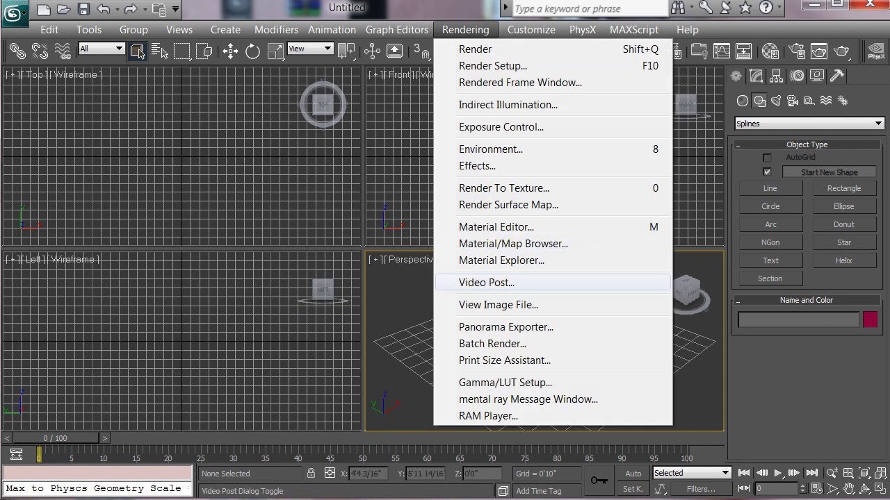
left_click(498, 304)
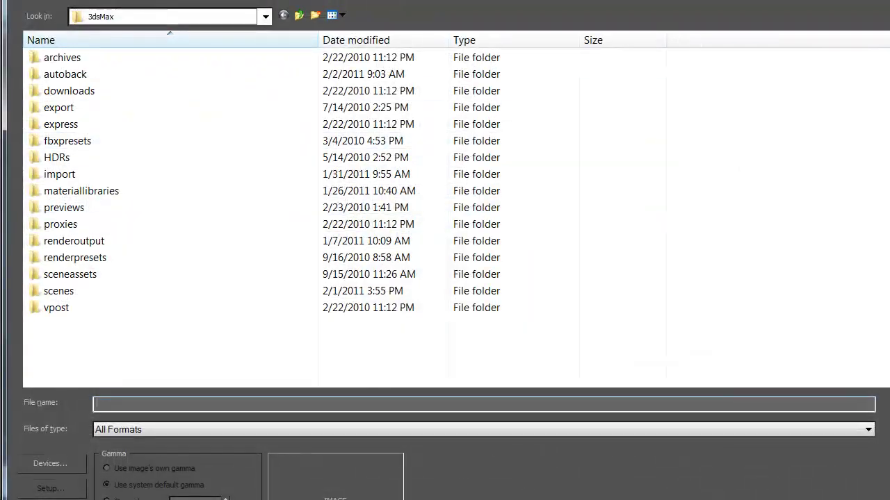
left_click(169, 16)
scroll(170, 209, "up", 2)
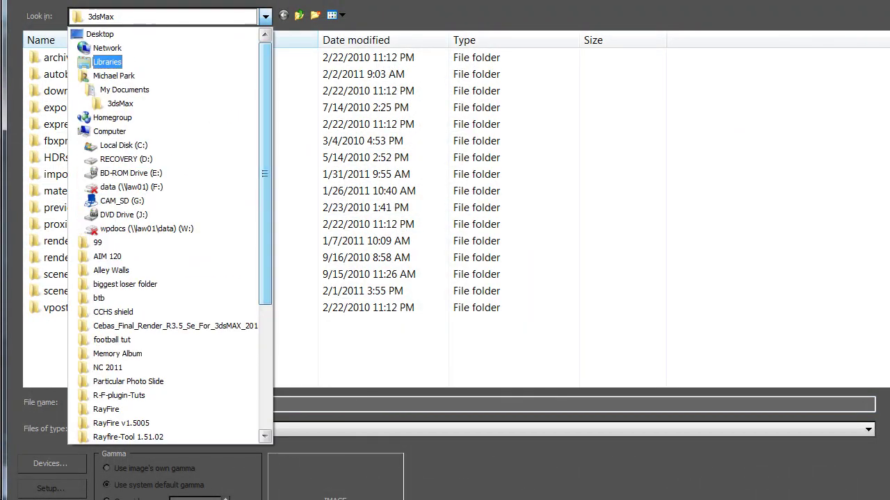
left_click(109, 60)
double_click(157, 103)
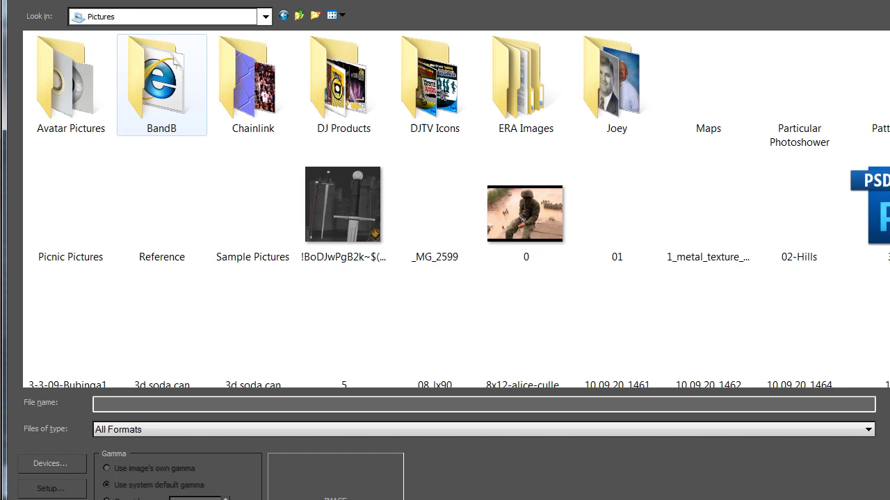
scroll(883, 104, "down", 10)
scroll(456, 208, "down", 15)
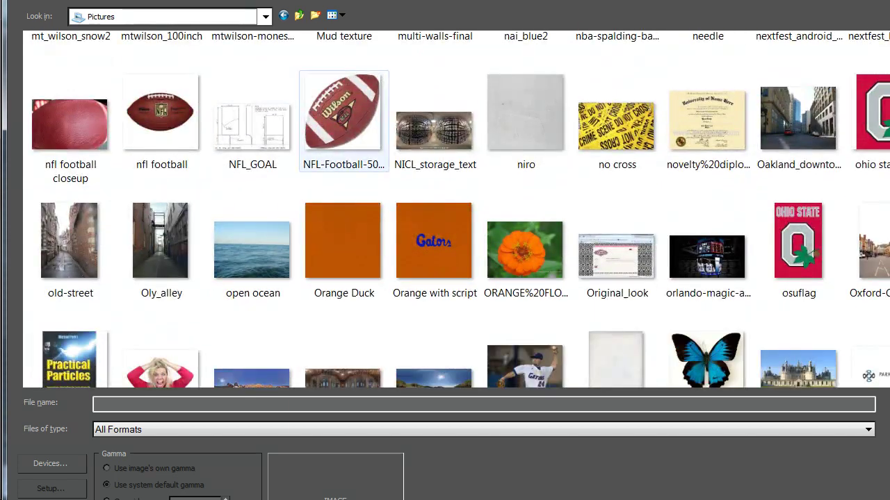
left_click(253, 128)
key("Return")
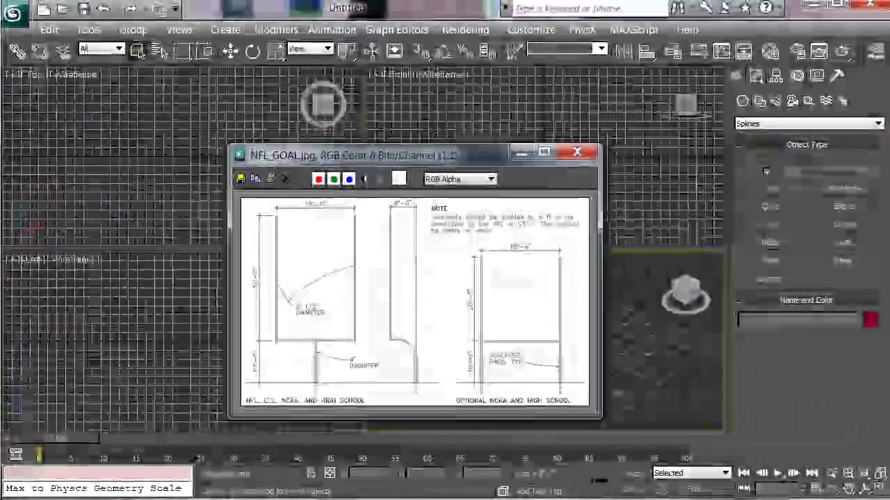
Move the goalpost drawing aside to read its dimensions, and minimize its window.
left_click_drag(417, 153, 399, 112)
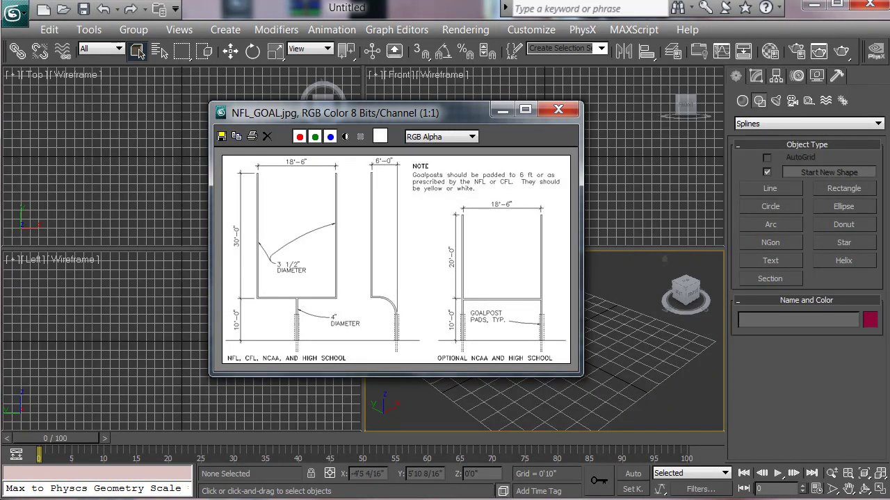
left_click_drag(458, 113, 358, 118)
left_click(402, 116)
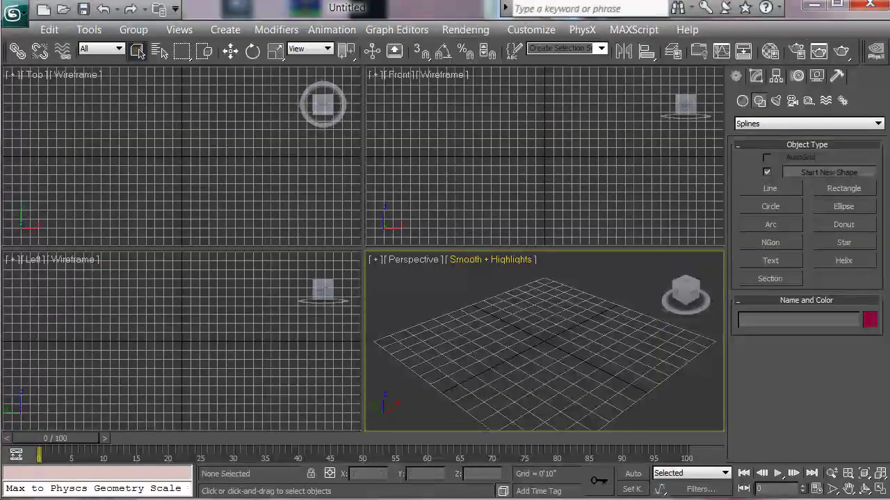
Confirm the display units as US Standard feet with fractional inches at 1/16 precision, with feet as default units.
middle_click_drag(529, 143, 526, 161)
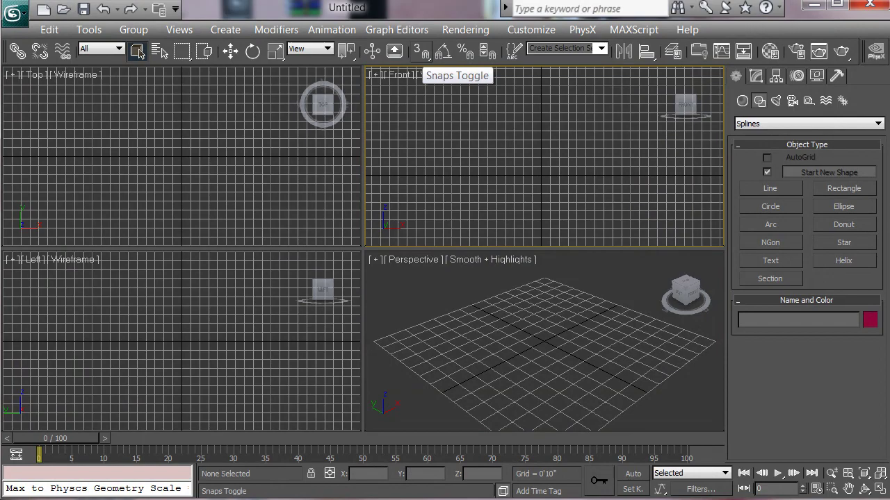
left_click(531, 29)
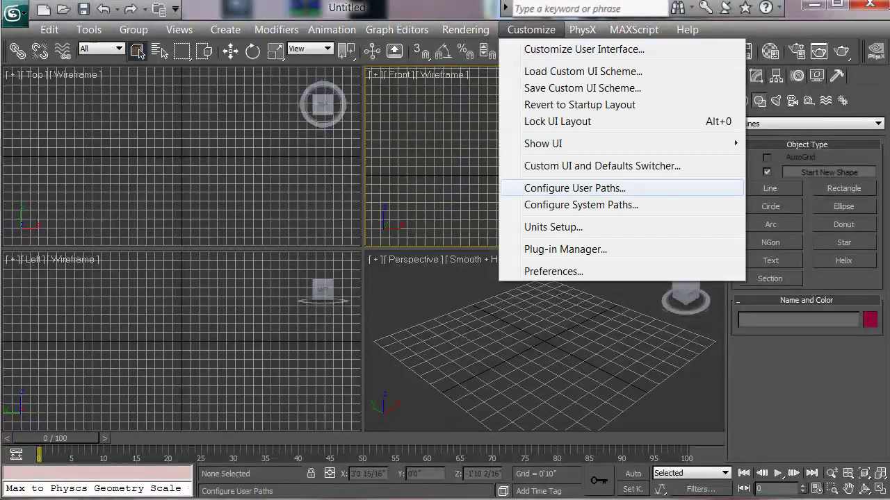
left_click(554, 227)
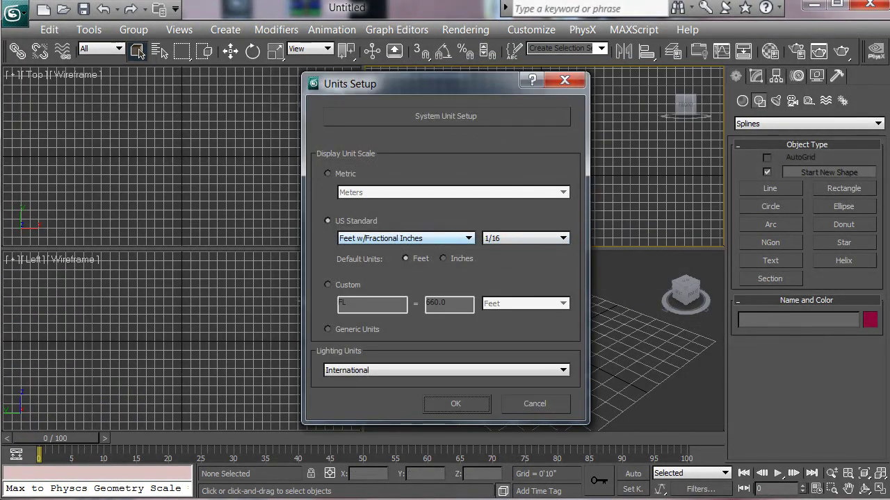
left_click(445, 238)
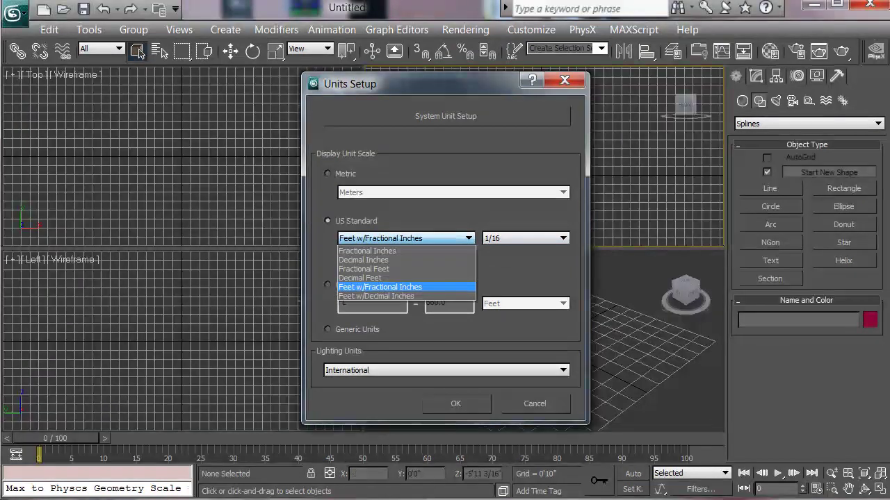
left_click(445, 239)
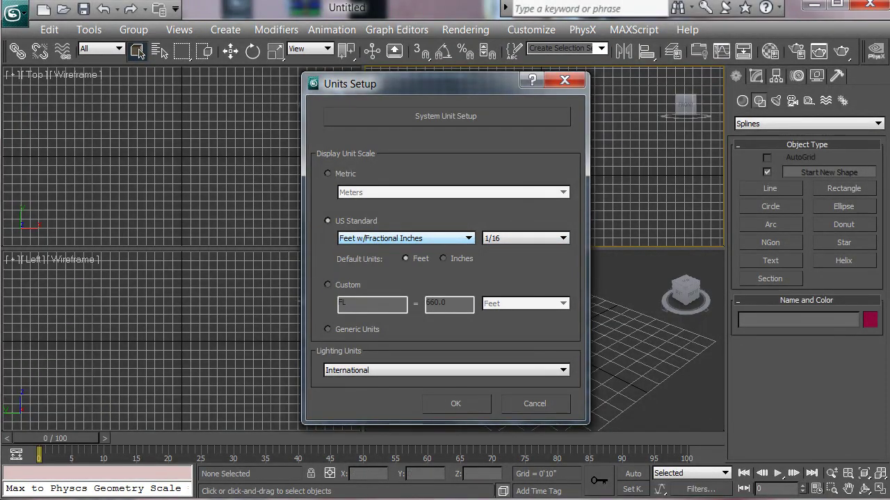
key("Return")
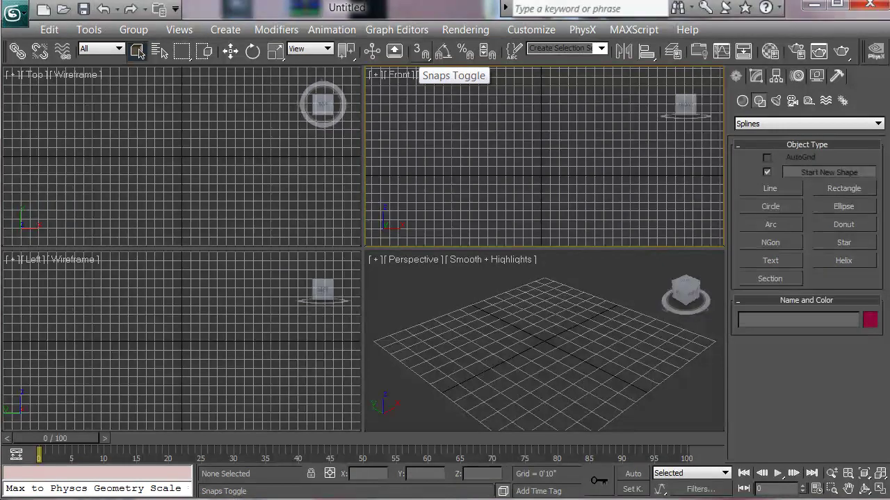
Set the home grid spacing to 0'1" with major lines every 12th grid line.
right_click(420, 52)
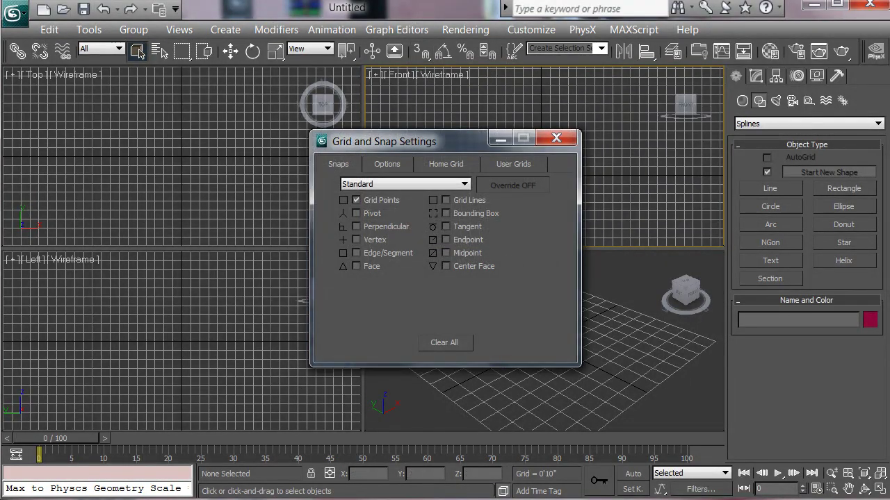
left_click(446, 164)
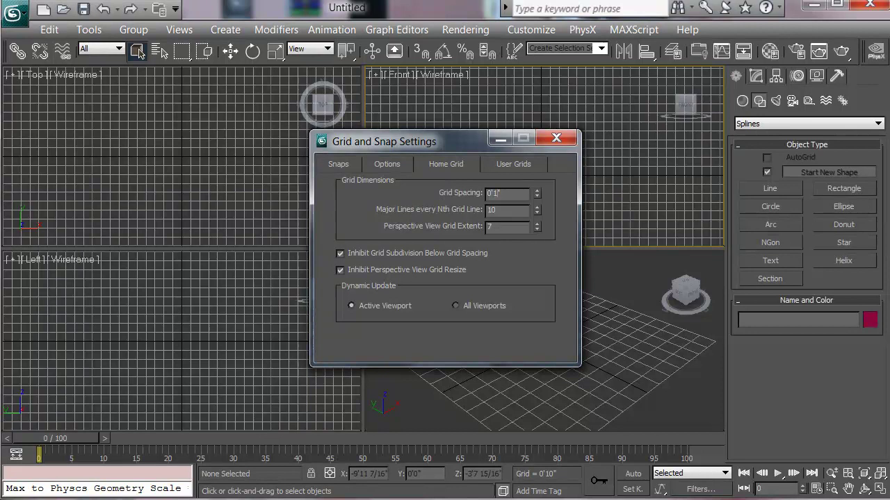
left_click(507, 210)
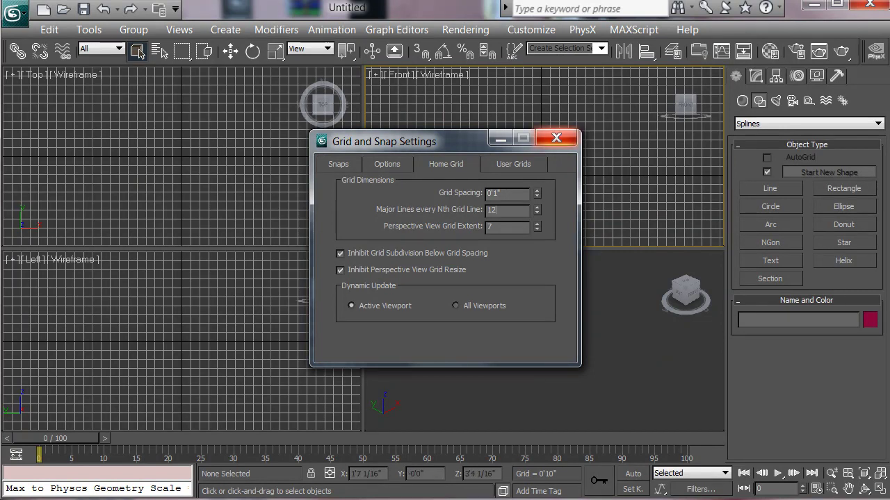
left_click(556, 138)
left_click(545, 339)
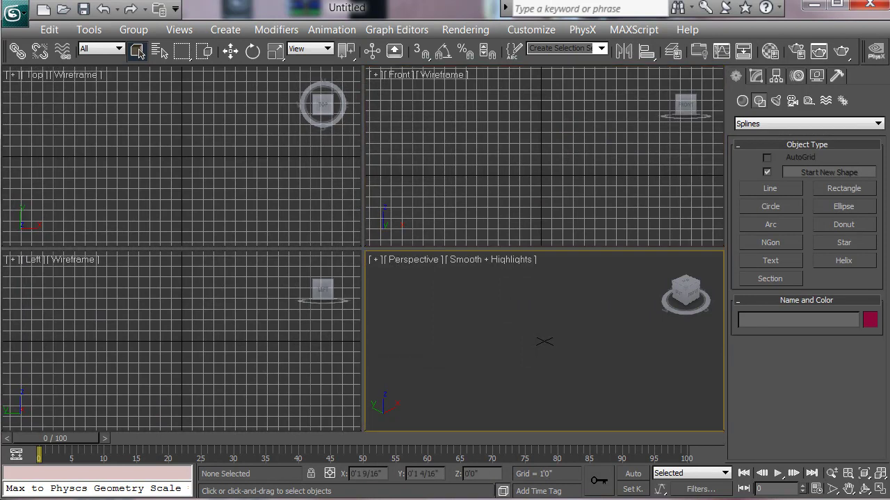
scroll(545, 340, "up", 5)
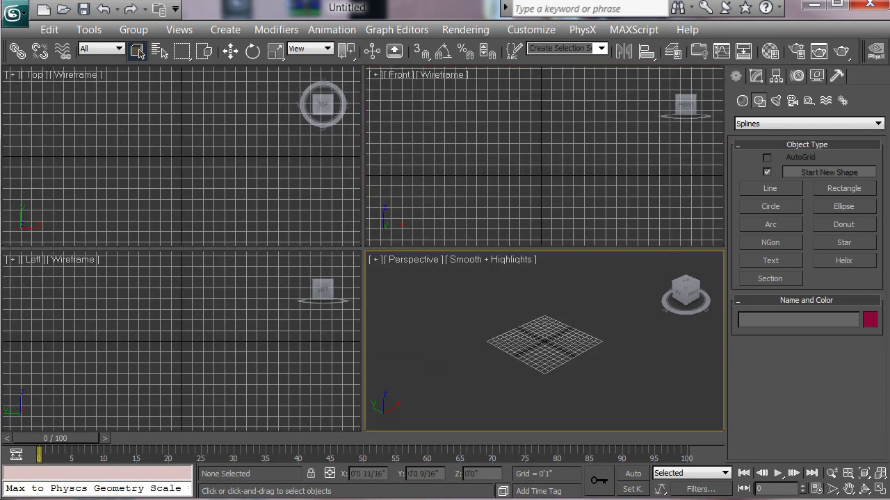
scroll(545, 341, "down", 1)
Maximize the Left viewport and minimize the goalpost reference image after consulting it.
middle_click_drag(544, 149, 542, 164)
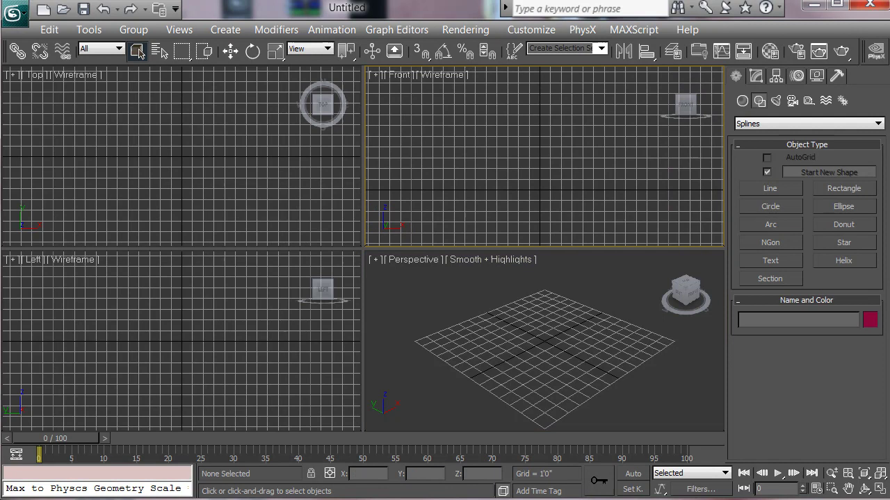
middle_click_drag(185, 353, 189, 351)
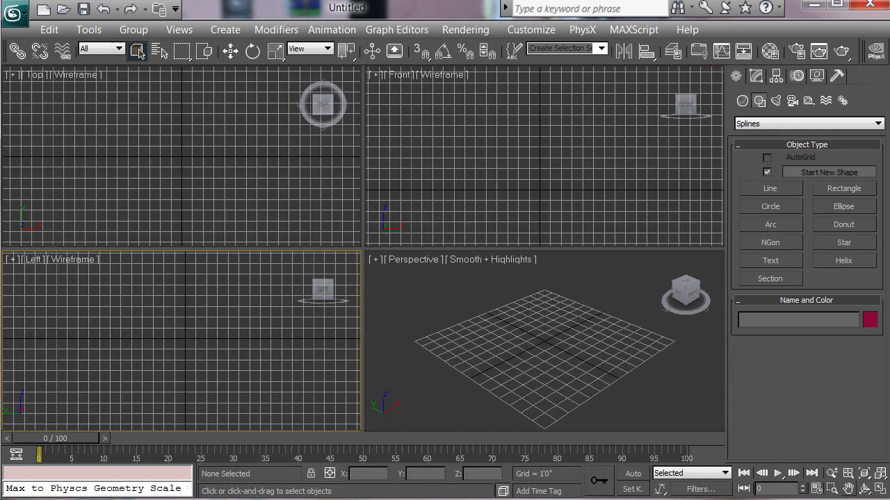
key("alt+w")
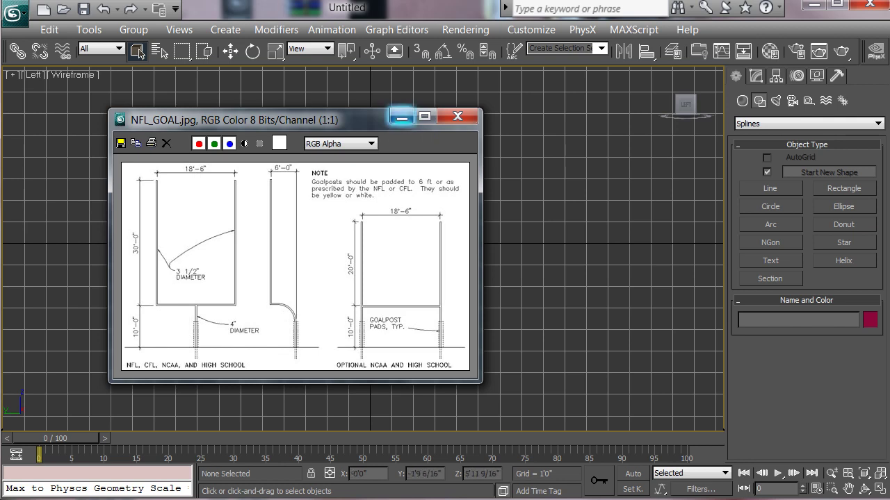
left_click(402, 117)
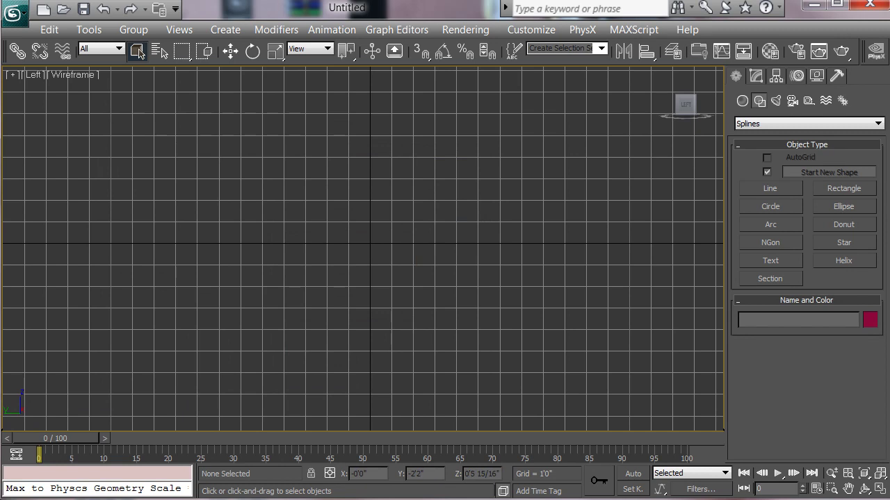
With grid-point snapping on, draw a circle of 4'0" radius in the Left view, centred 6'0" above the origin.
middle_click_drag(395, 225, 394, 255)
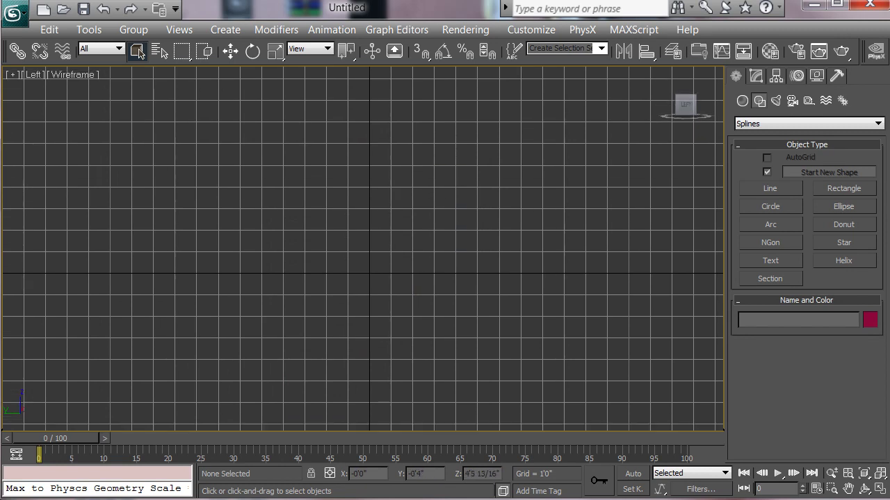
middle_click_drag(393, 211, 388, 266)
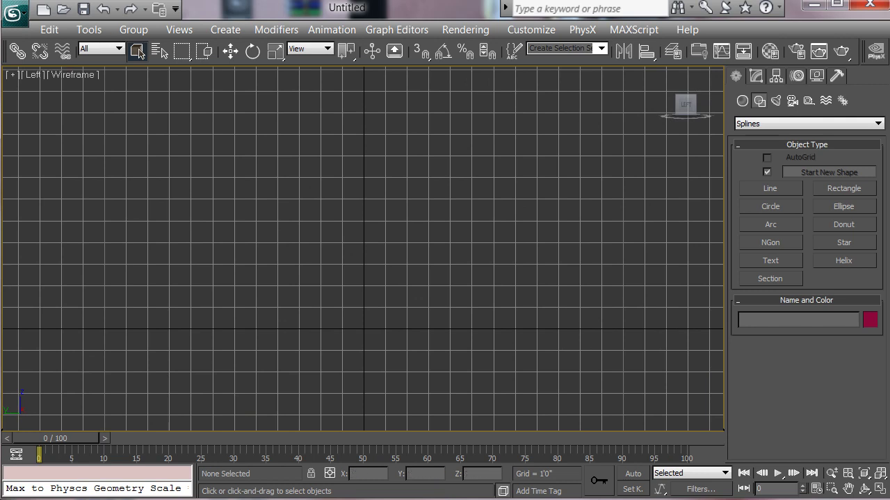
left_click(770, 206)
key("s")
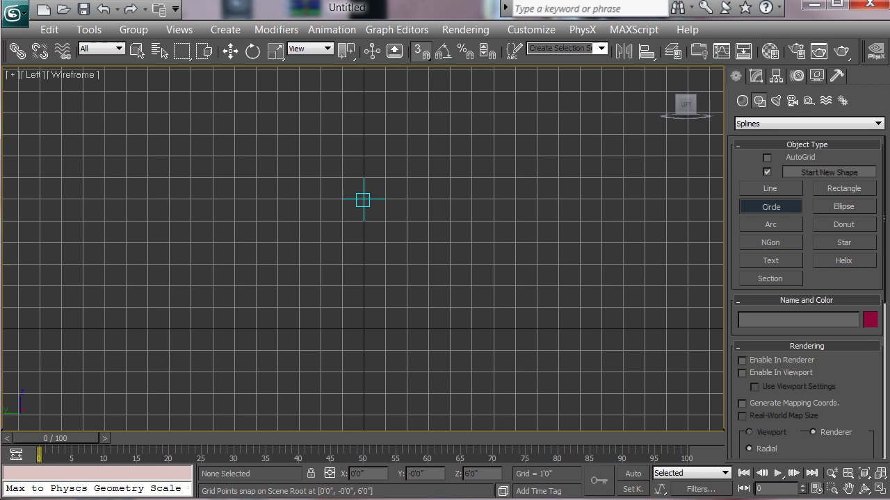
middle_click_drag(363, 200, 360, 238)
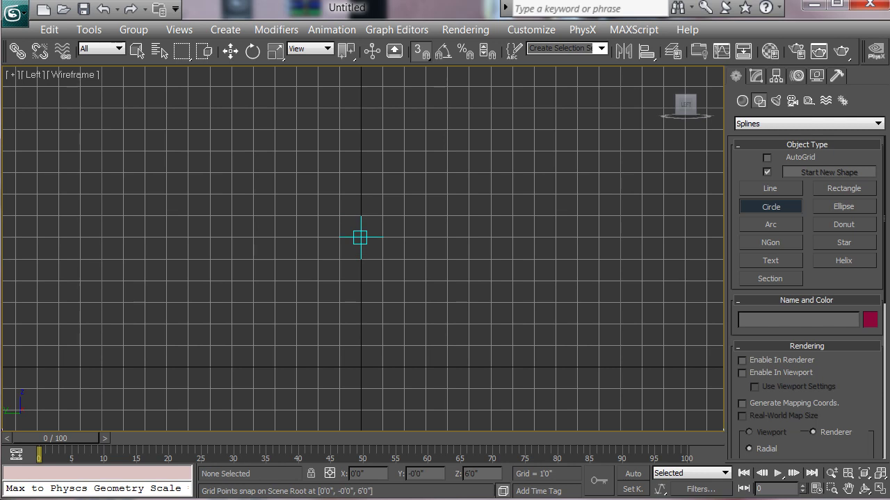
left_click_drag(360, 237, 447, 238)
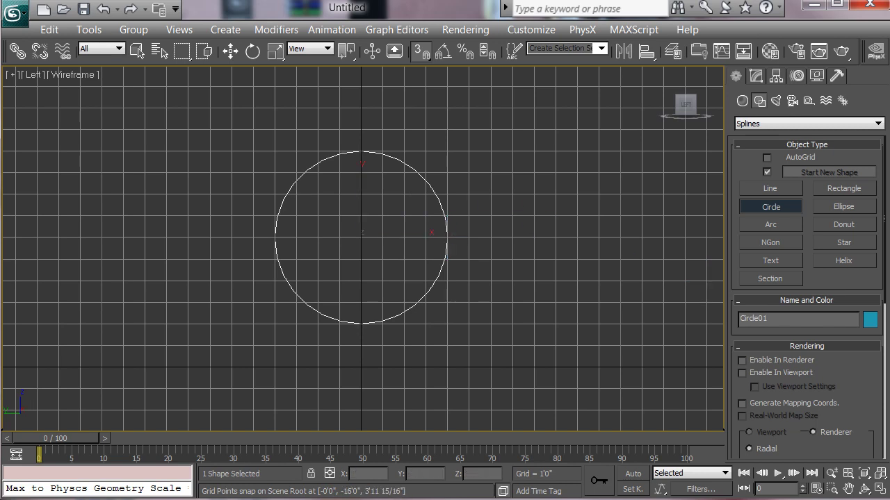
Convert the 4'0" radius circle to an editable spline.
left_click(757, 76)
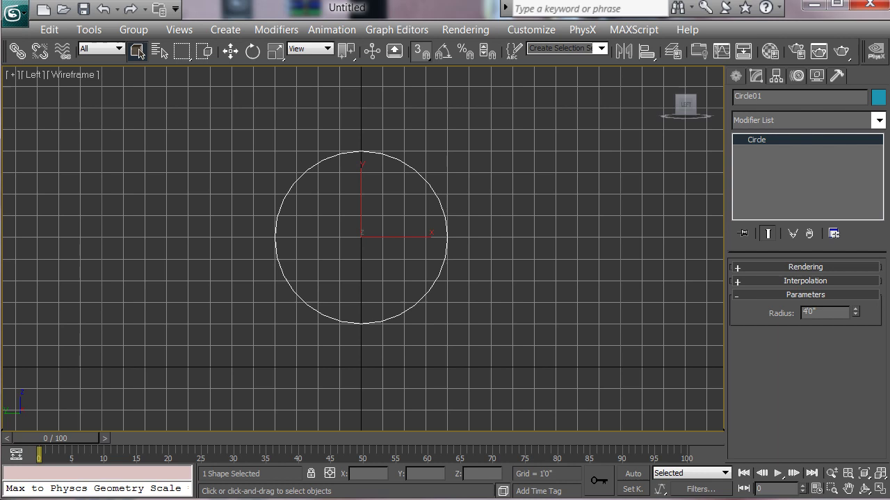
left_click(805, 281)
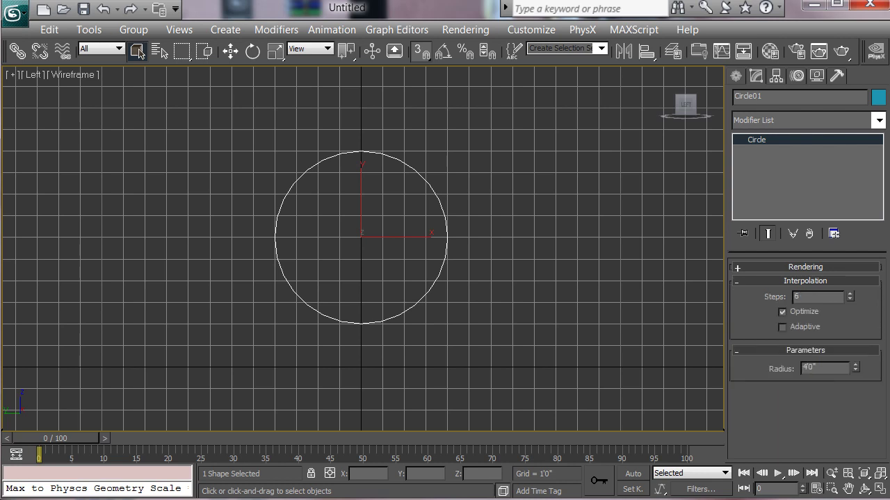
middle_click_drag(386, 188, 388, 227)
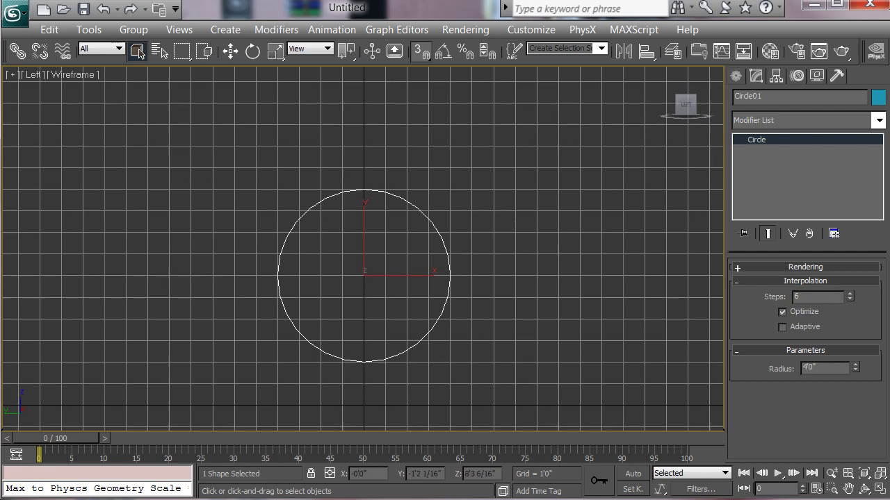
scroll(362, 243, "up", 5)
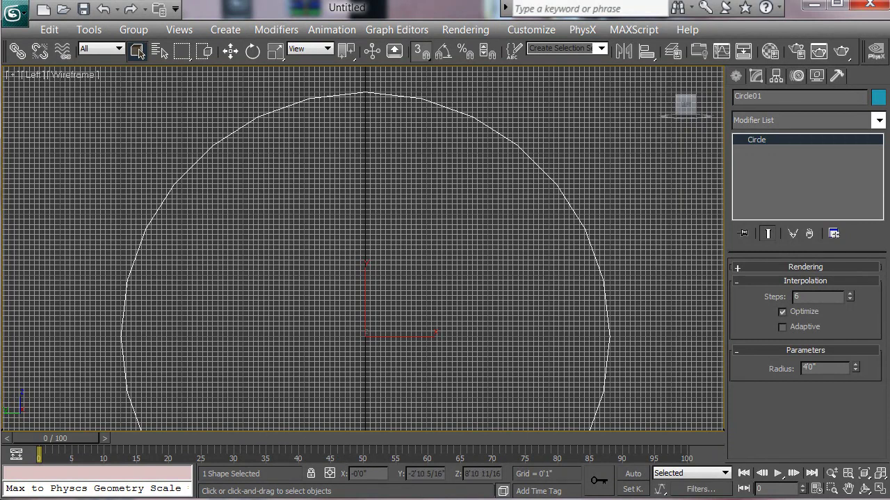
right_click(470, 111)
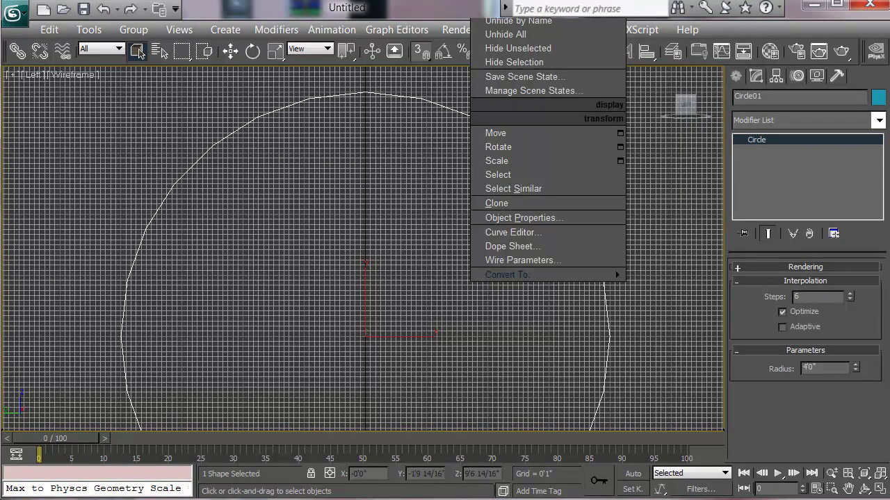
mouse_move(515, 275)
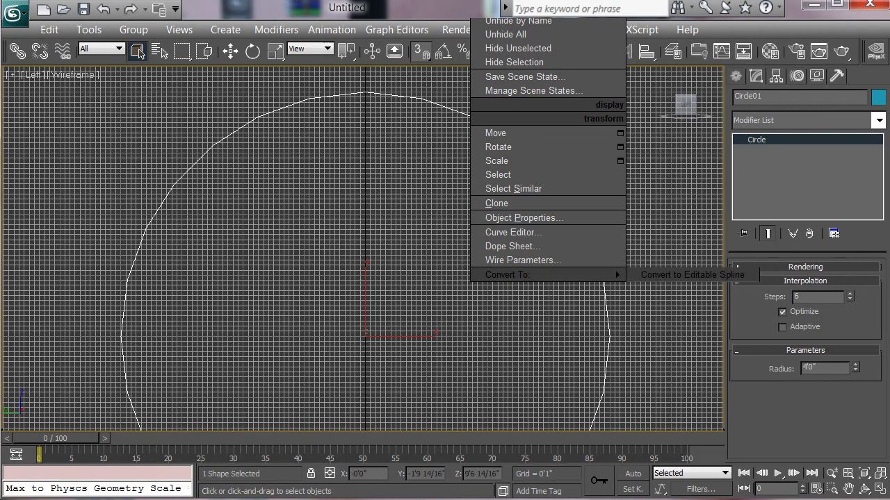
left_click(693, 275)
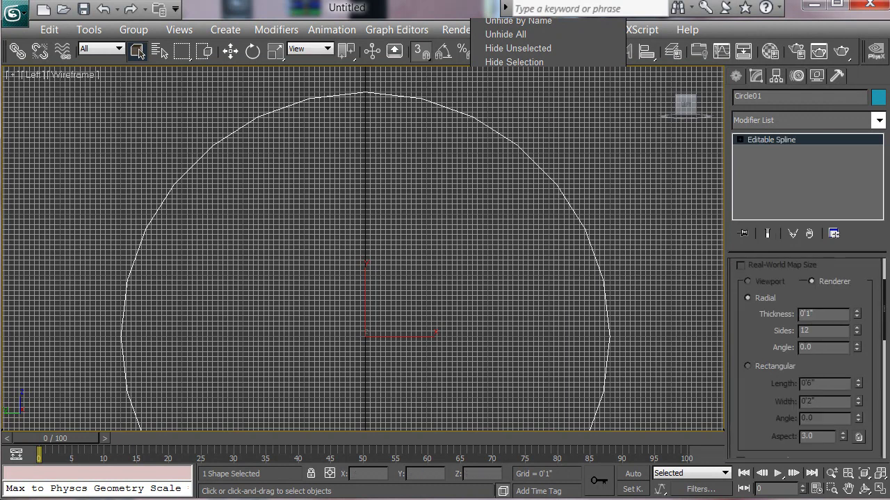
At vertex level, break the circle spline at its top vertex and its right vertex.
key("1")
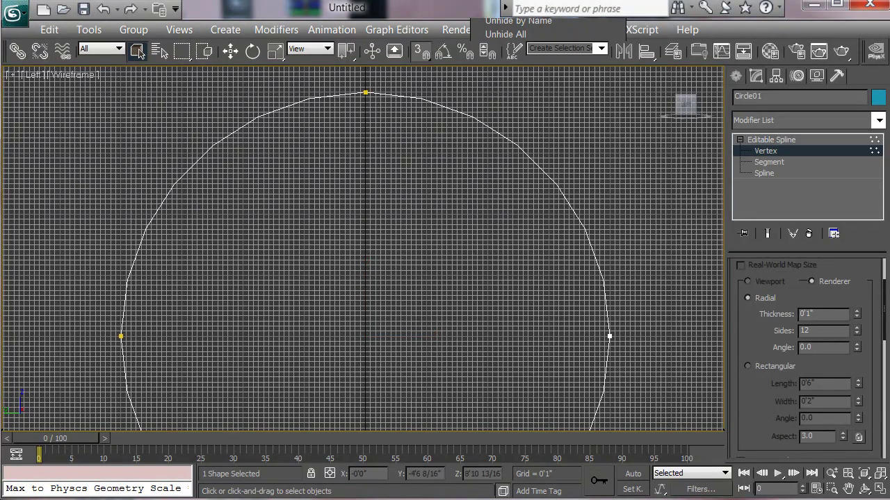
key("z")
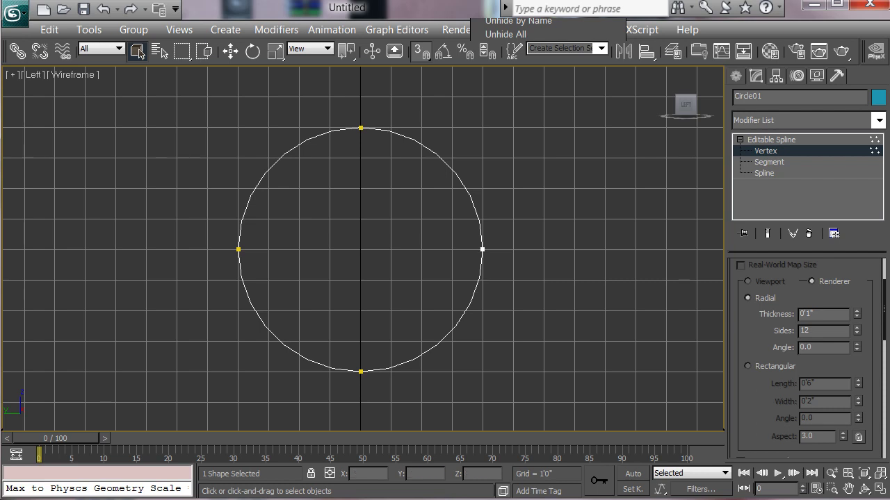
left_click(361, 128)
scroll(805, 358, "down", 5)
scroll(806, 348, "down", 5)
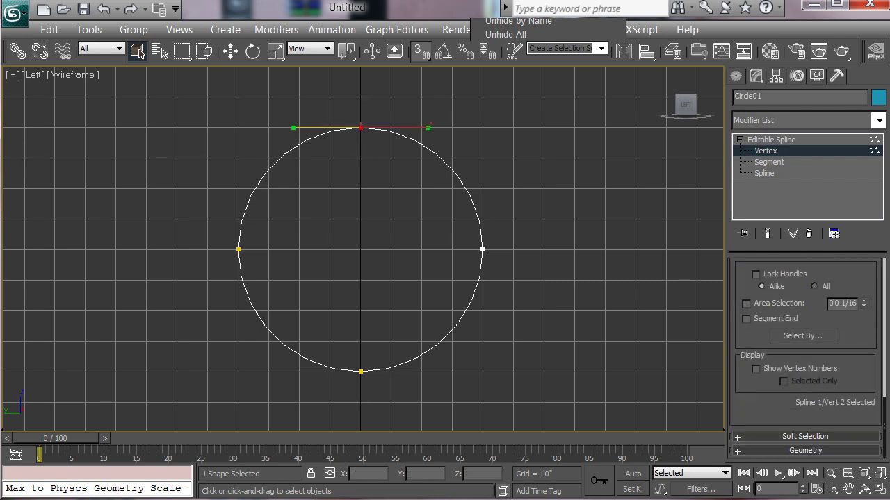
left_click(805, 450)
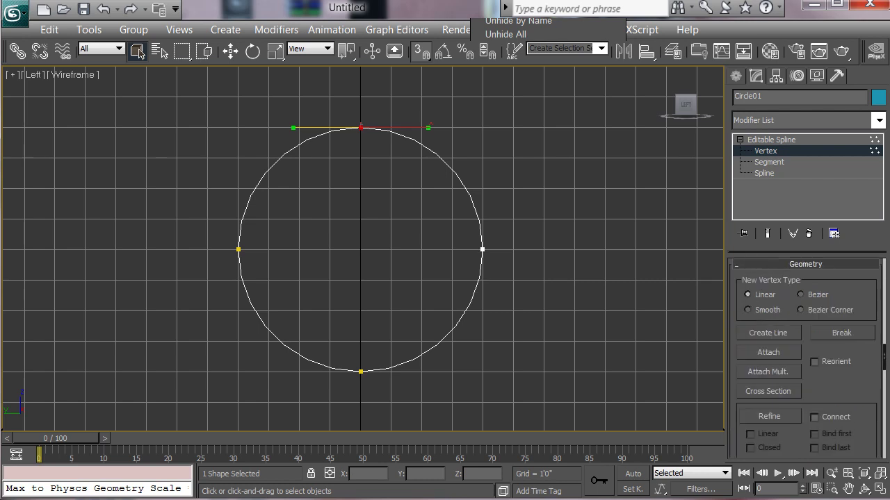
left_click(841, 333)
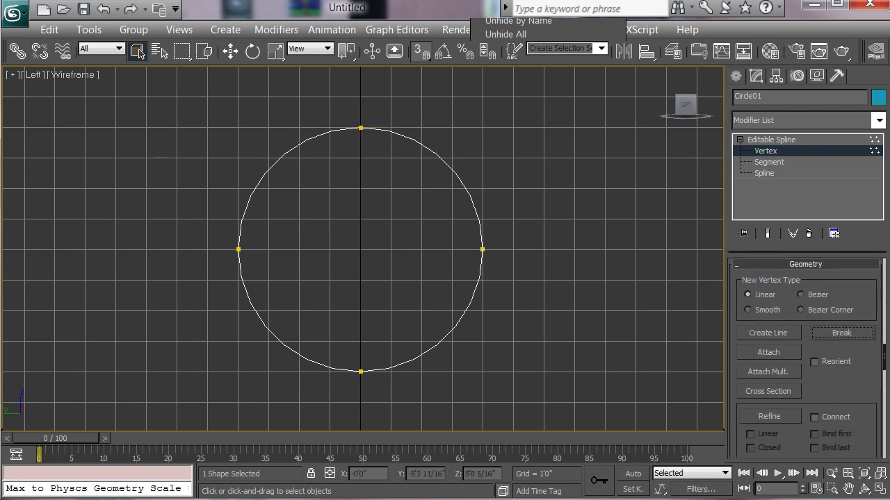
left_click_drag(454, 221, 521, 278)
left_click(841, 333)
Try deleting the circle's left and bottom vertices, and undo the deletion.
mouse_move(381, 391)
left_mouse_down()
mouse_move(211, 252)
mouse_move(381, 391)
left_mouse_up()
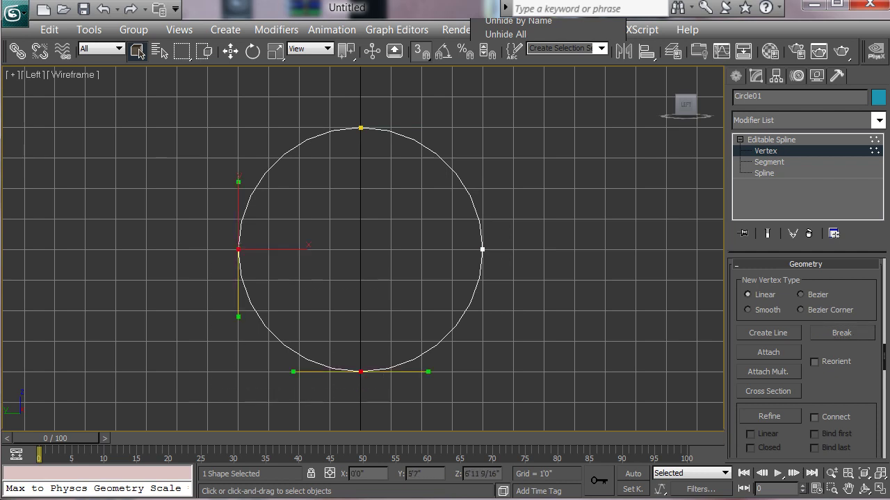
key("Delete")
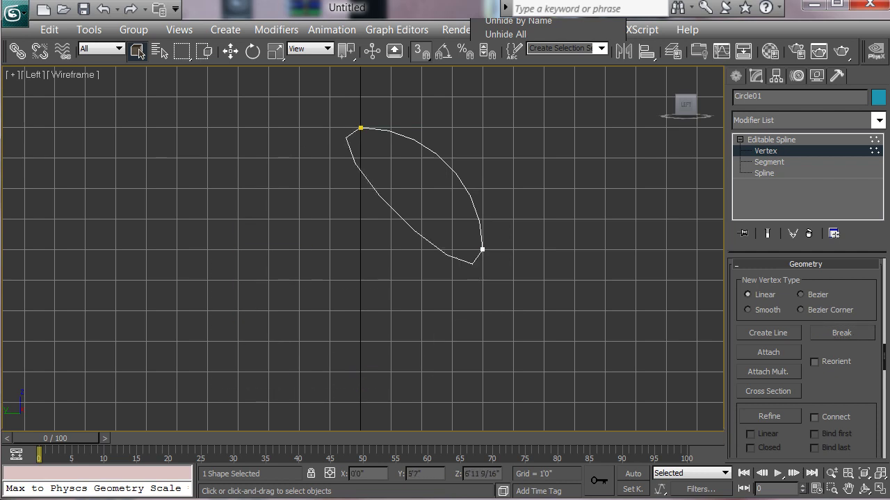
key("ctrl+z")
At segment level, delete the circle's left half and lower-right quarter, keeping only the upper-right quarter arc.
key("2")
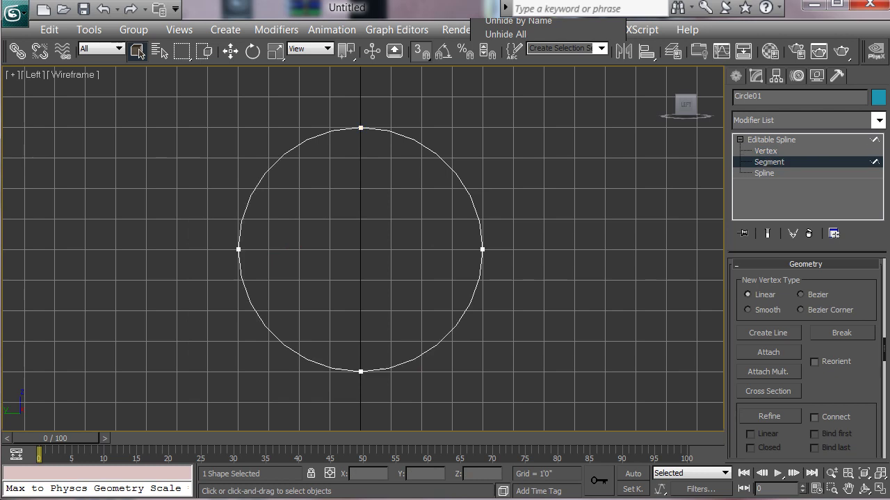
left_click_drag(229, 129, 275, 341)
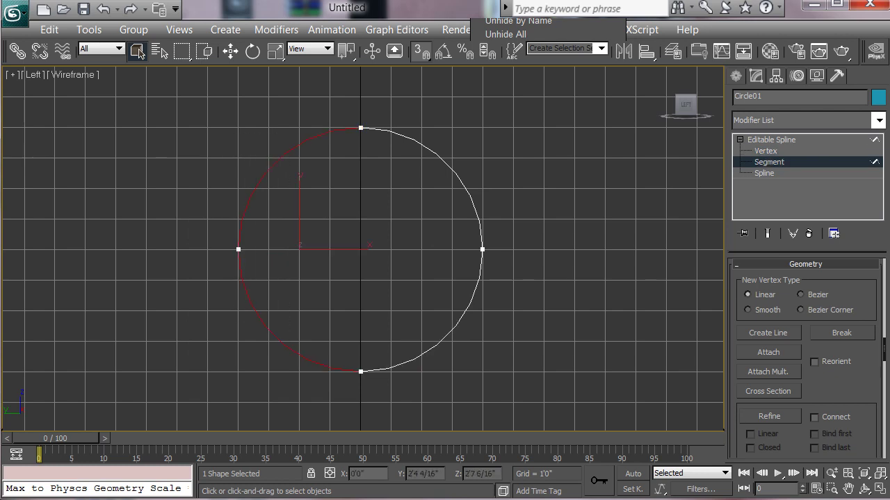
key("Delete")
left_click_drag(338, 324, 417, 379)
key("Delete")
middle_click_drag(510, 268, 502, 292)
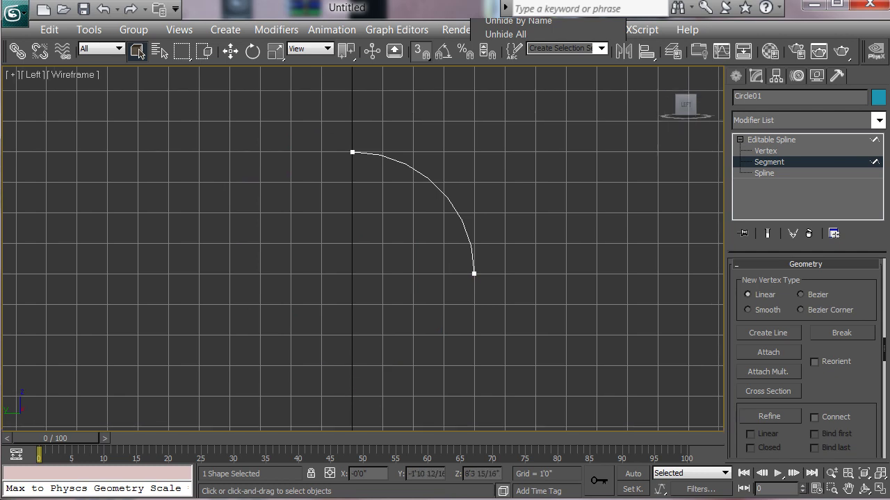
Move the whole quarter arc 2'0" horizontally away from the vertical axis, in the positive X direction of the Left view.
scroll(386, 250, "down", 5)
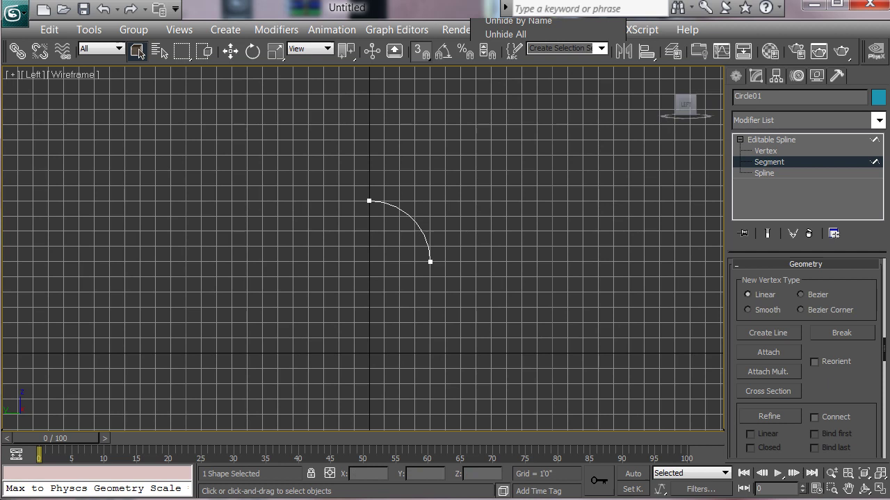
left_click(770, 140)
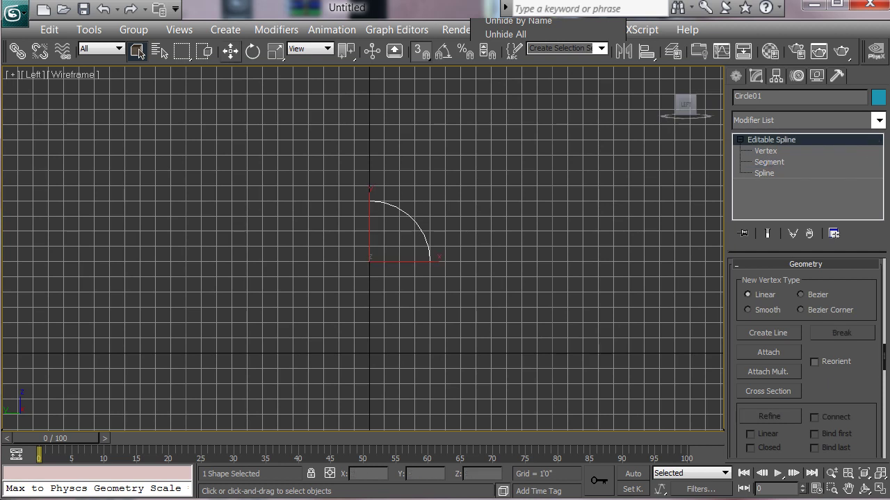
left_click(231, 52)
left_click_drag(398, 262, 427, 261)
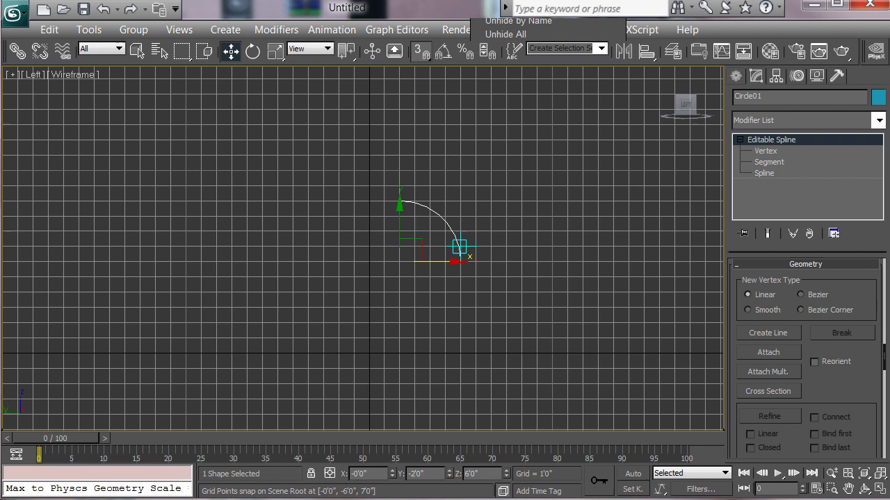
Draw a vertical 6'0" line spline from the ground line up to the quarter arc's lower endpoint.
left_click(736, 77)
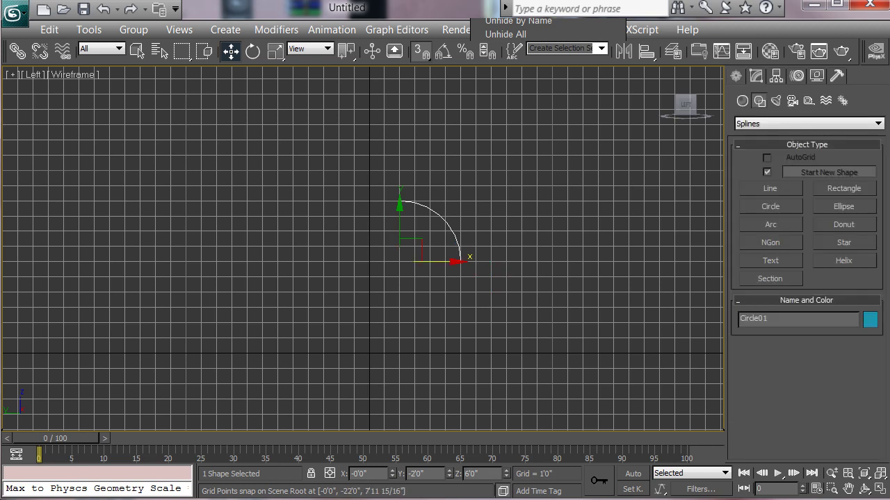
left_click(770, 188)
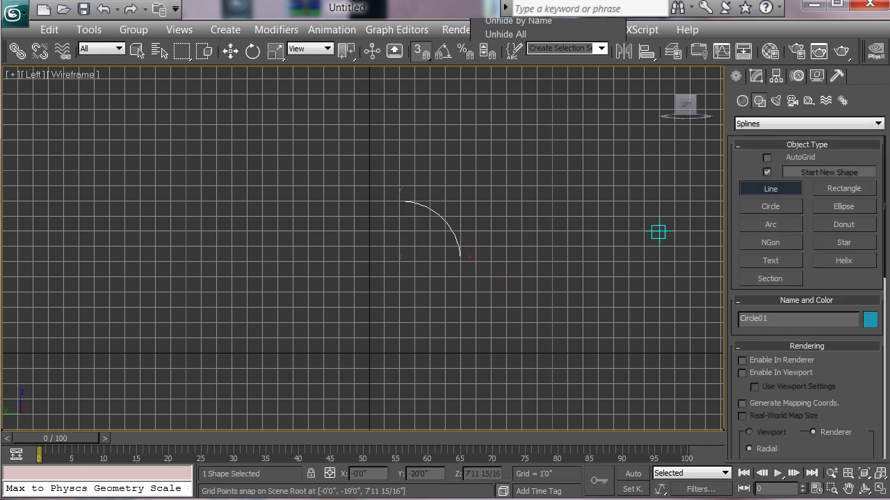
left_click(459, 354)
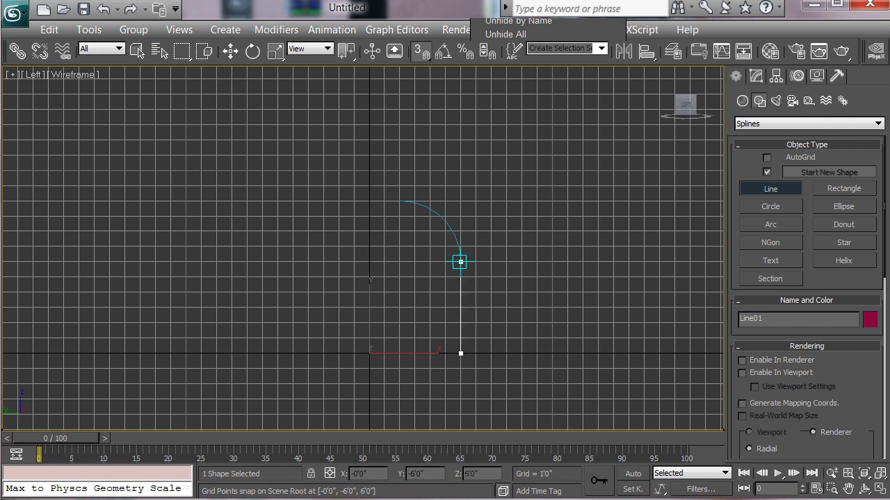
left_click(461, 262)
right_click(506, 278)
Draw a horizontal 2'0" line spline from the quarter arc's upper endpoint to the vertical axis at 10'0" height.
middle_click_drag(415, 232, 417, 236)
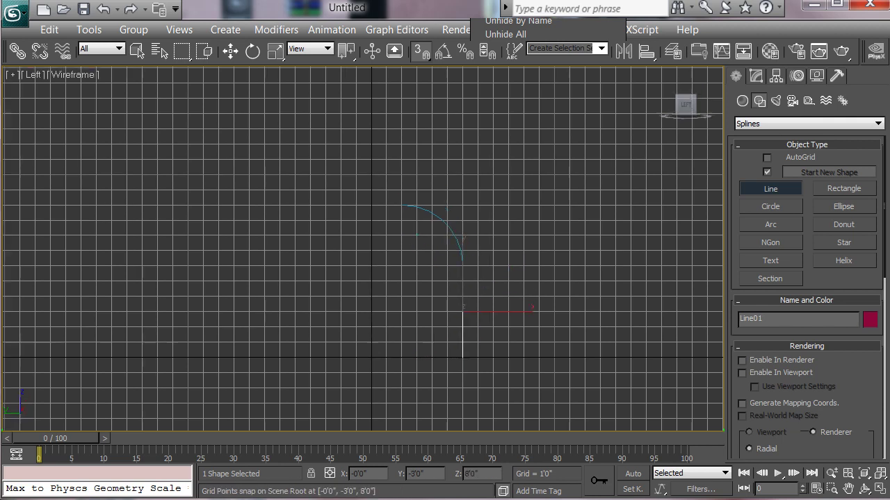
middle_click_drag(400, 207, 416, 224)
left_click(416, 224)
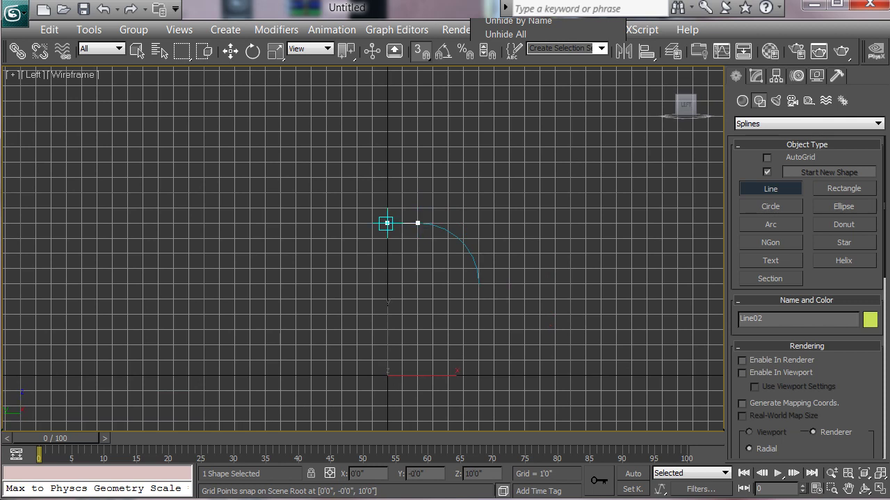
left_click(387, 223)
right_click(387, 254)
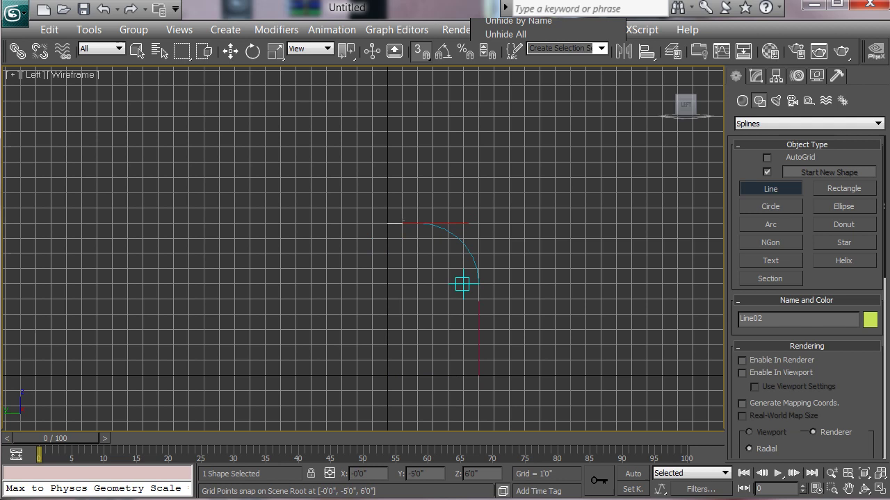
Convert the horizontal line at the top of the arc to an editable spline.
scroll(463, 277, "up", 2)
scroll(418, 293, "up", 3)
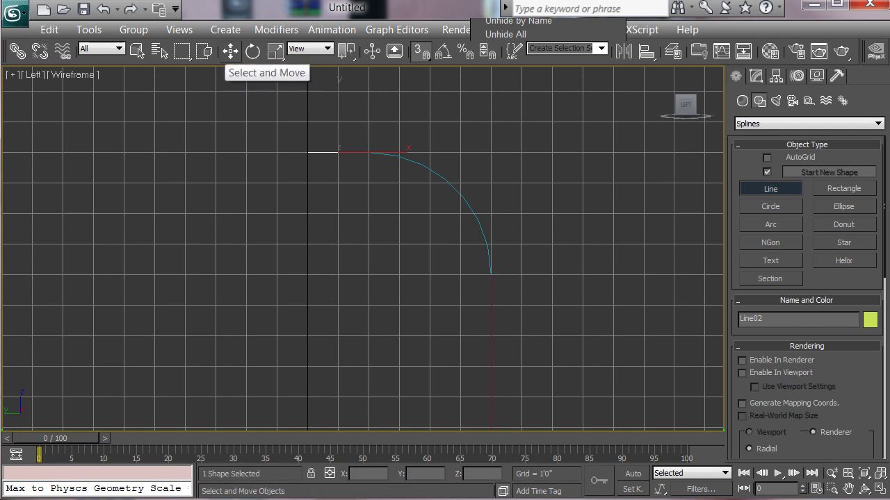
left_click(230, 51)
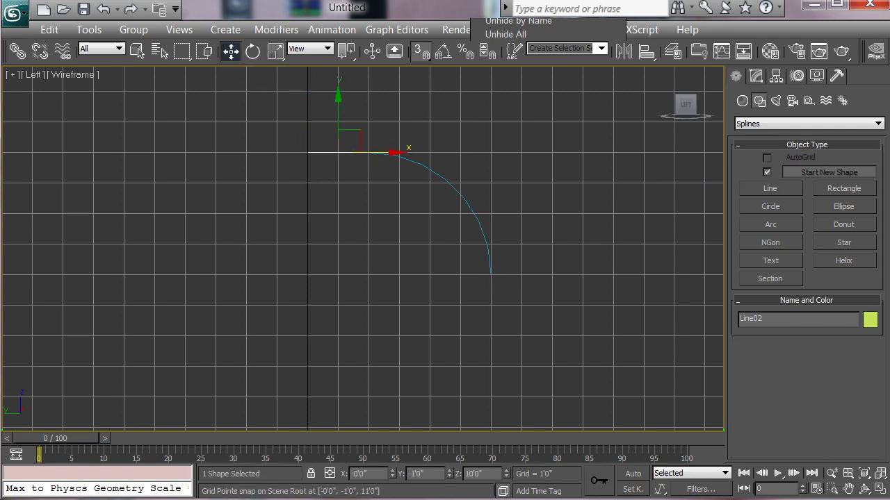
right_click(322, 159)
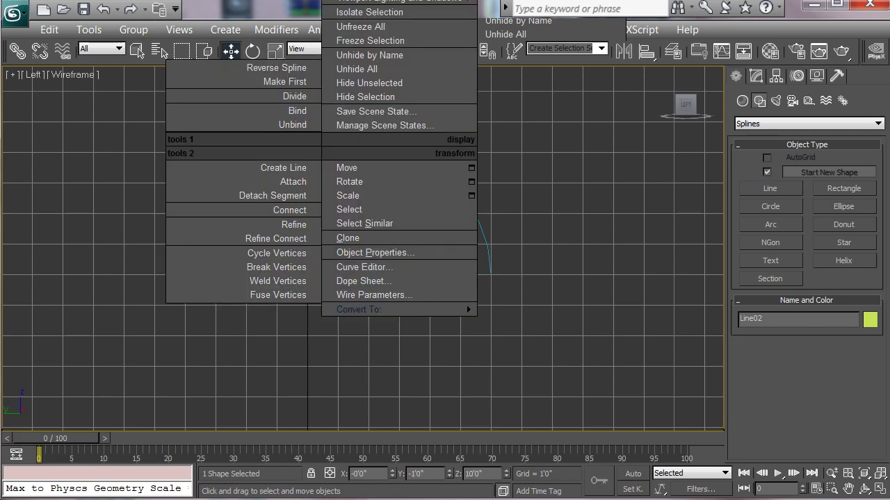
mouse_move(398, 310)
left_click(539, 310)
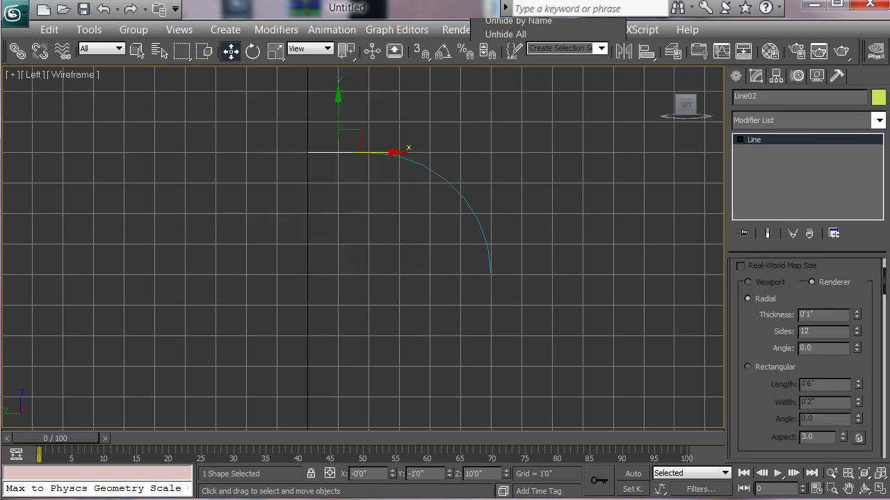
Convert the vertical line below the arc to an editable spline.
left_click_drag(538, 326, 431, 335)
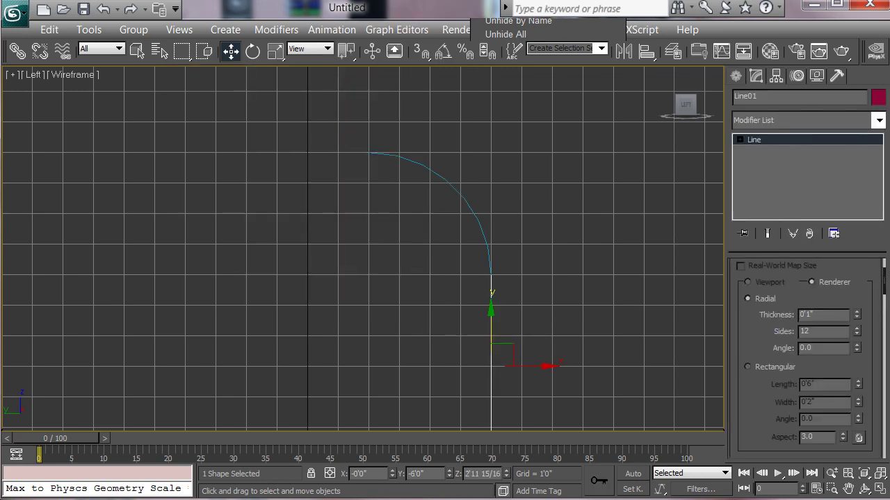
right_click(485, 331)
right_click(485, 338)
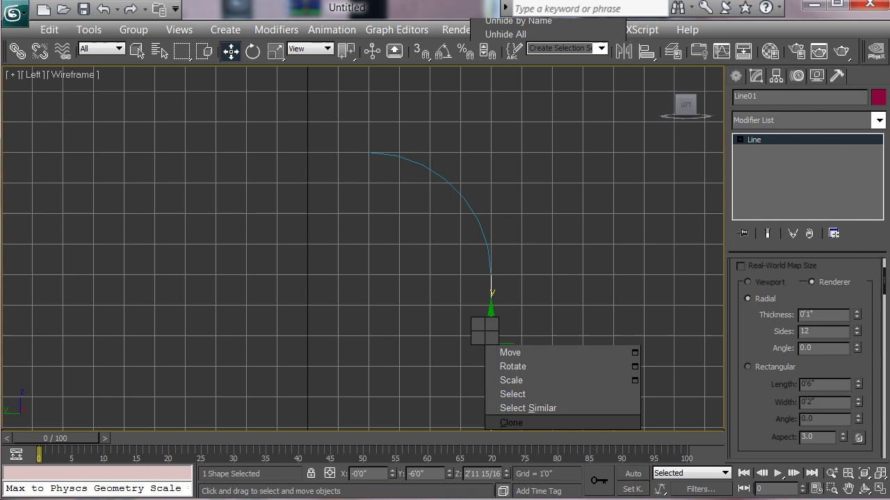
mouse_move(521, 494)
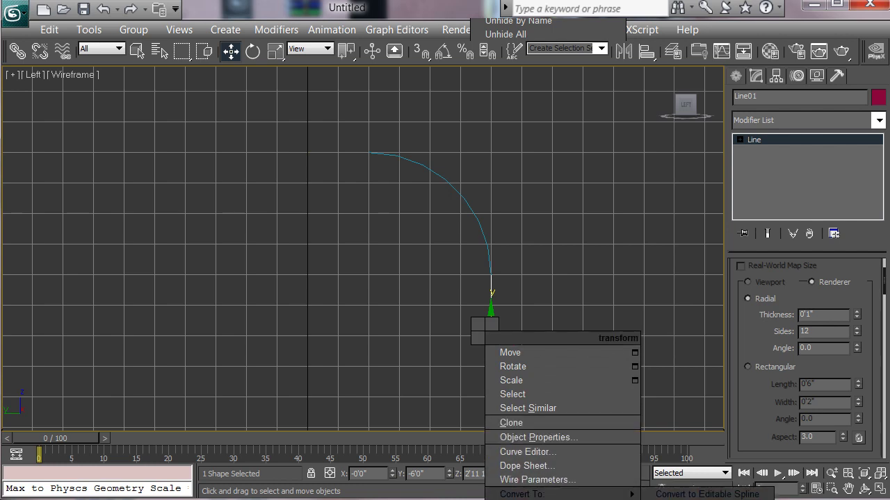
left_click(707, 494)
Attach the quarter arc and the vertical line to the horizontal line, combining all three into one spline object.
middle_click_drag(530, 363, 536, 330)
scroll(369, 222, "down", 2)
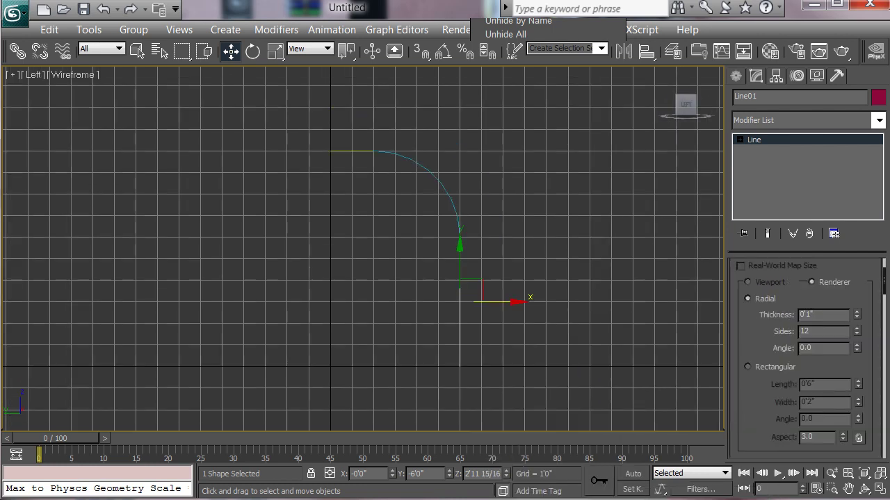
left_click(351, 151)
scroll(805, 358, "down", 10)
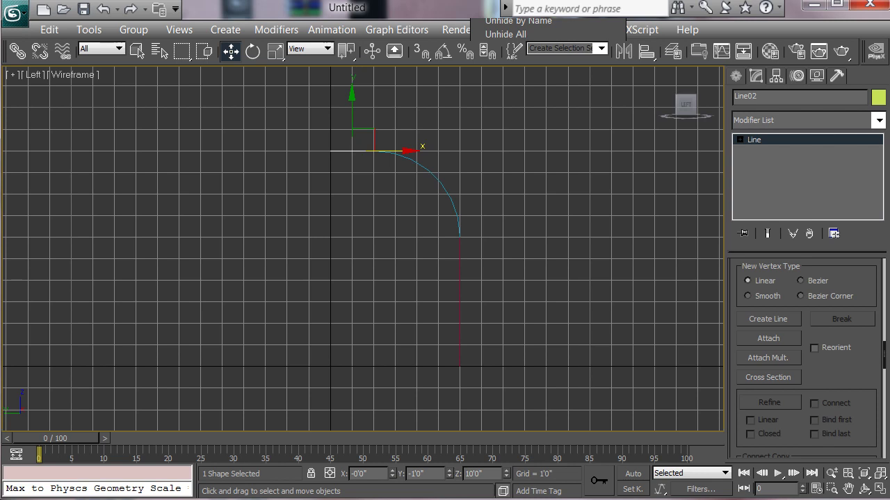
left_click(768, 338)
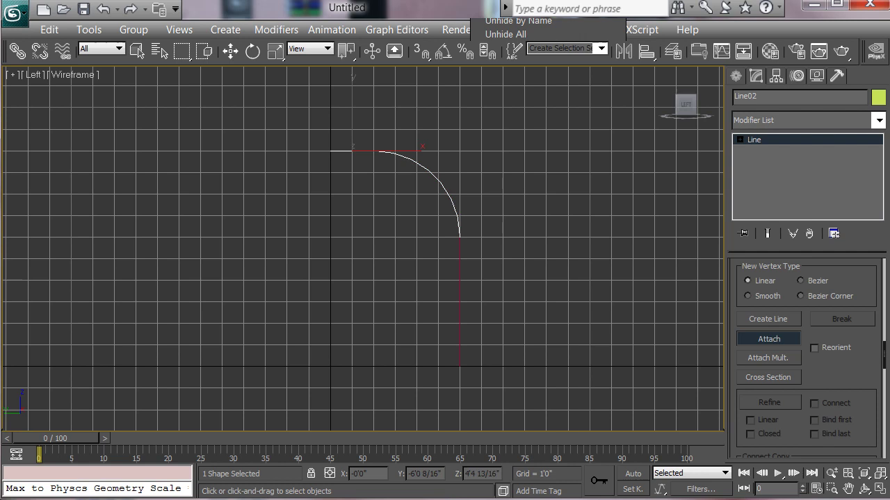
left_click(460, 271)
middle_click_drag(465, 272, 466, 283)
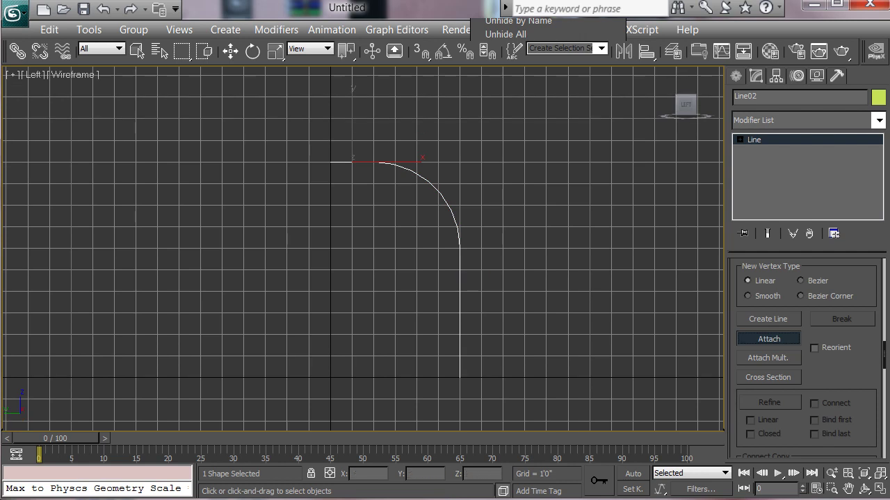
key("w")
Weld the two overlapping vertices where the horizontal line meets the arc's upper end, with a 0'0 1/16" threshold.
scroll(805, 358, "up", 10)
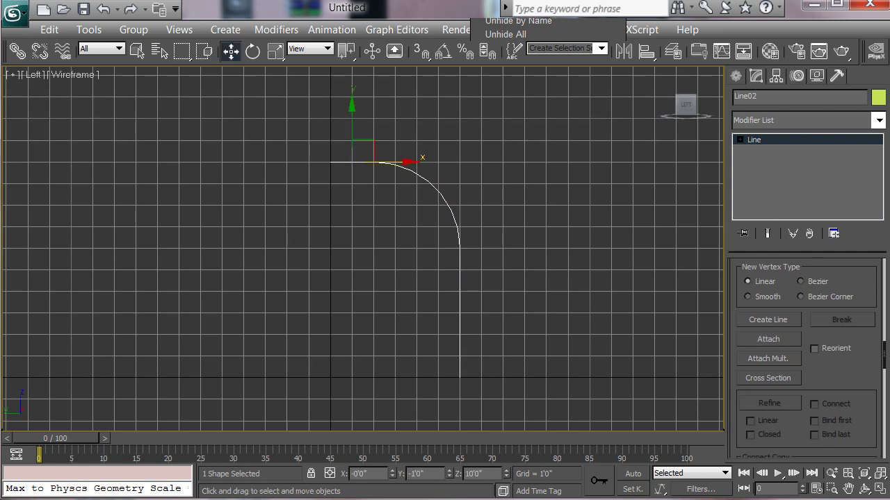
key("1")
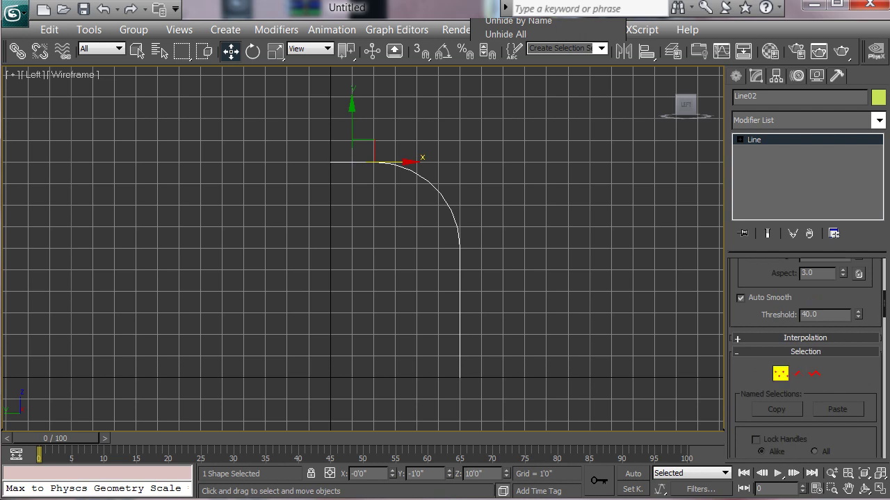
left_click_drag(373, 155, 369, 167)
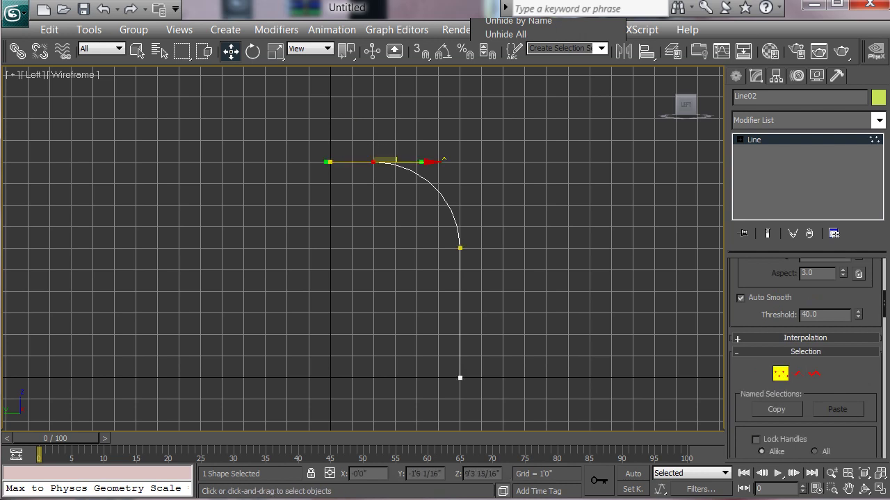
scroll(805, 358, "up", 5)
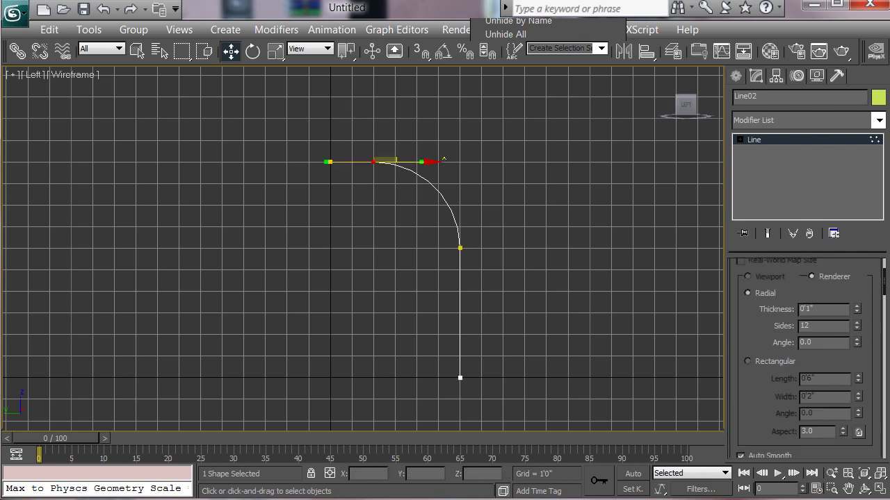
scroll(805, 358, "down", 5)
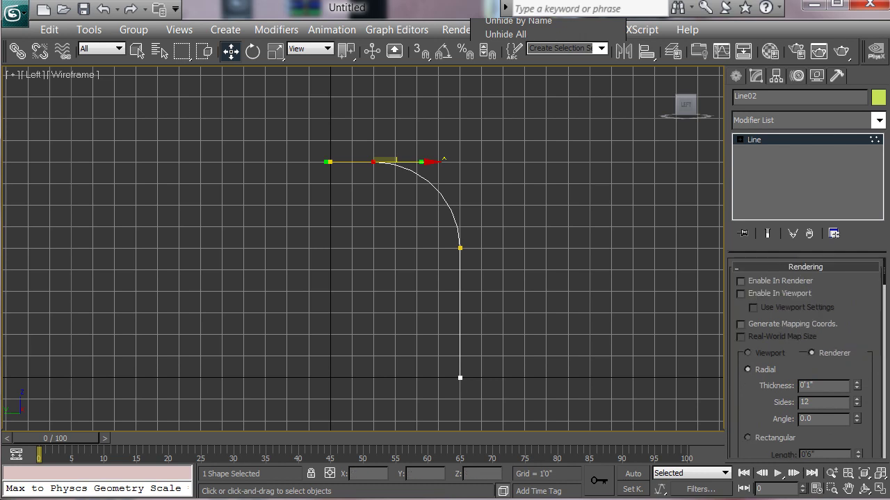
scroll(805, 358, "down", 2)
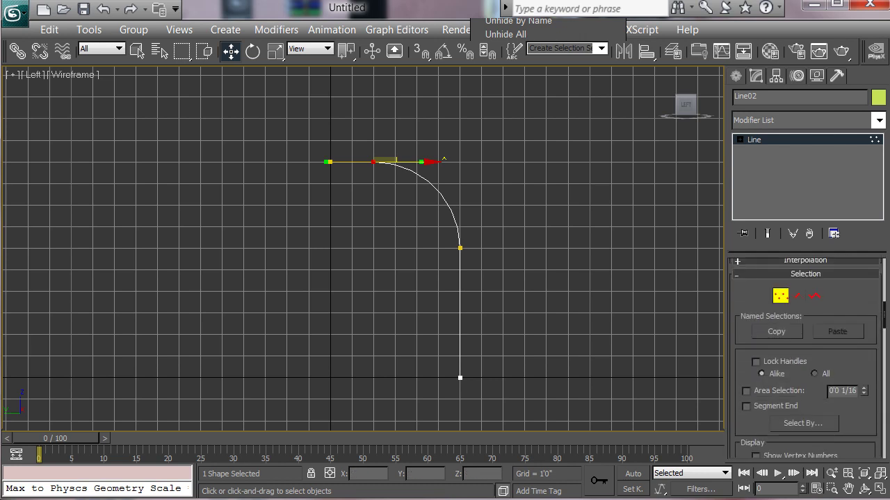
scroll(805, 358, "down", 6)
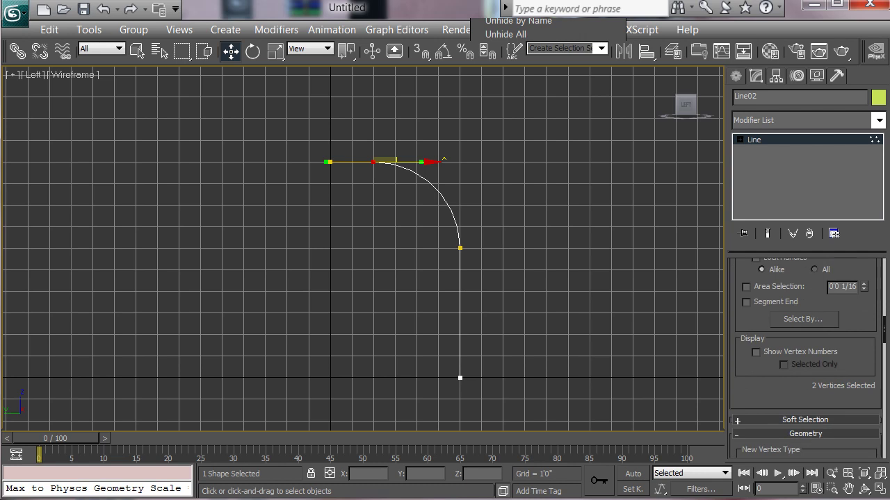
scroll(804, 358, "down", 6)
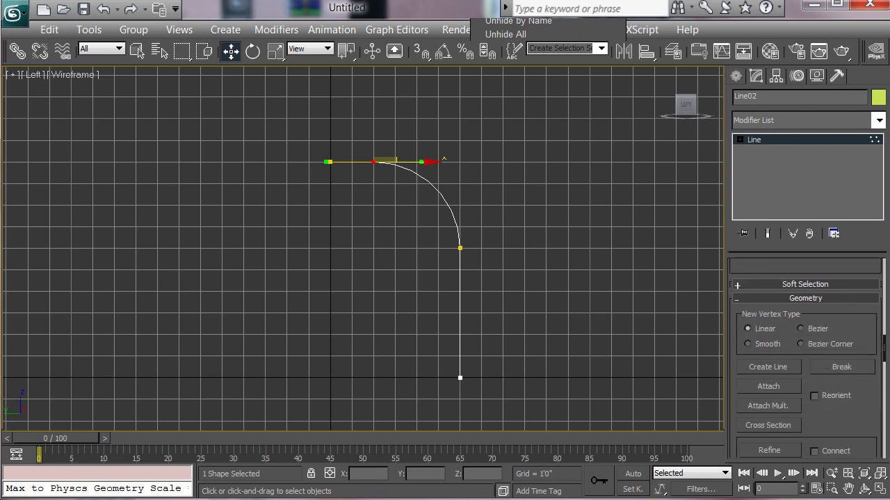
scroll(805, 358, "down", 11)
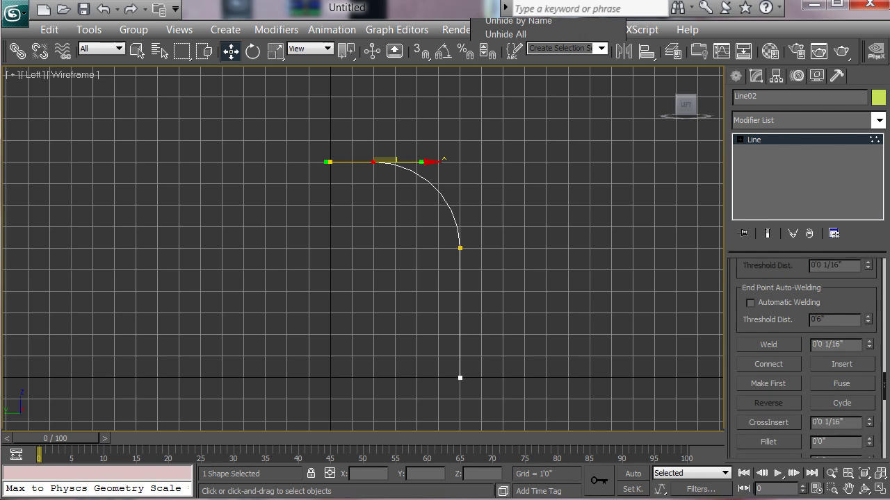
left_click(768, 344)
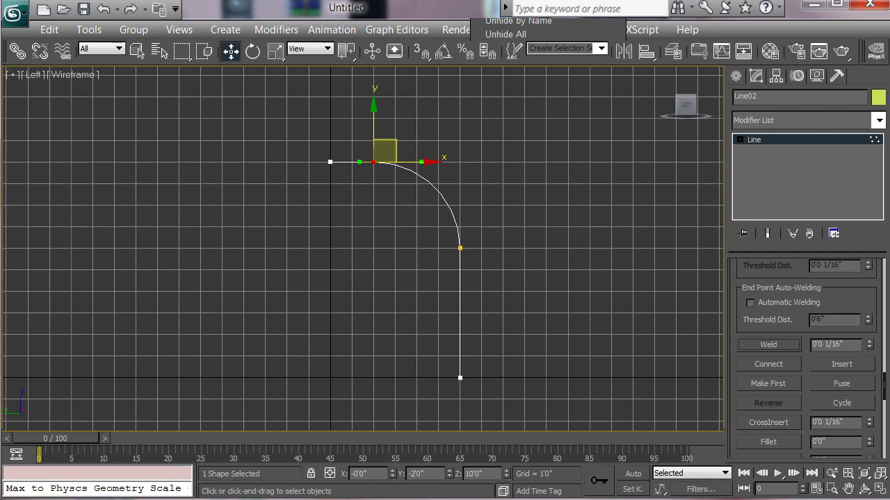
left_click(395, 125)
left_click_drag(395, 125, 368, 180)
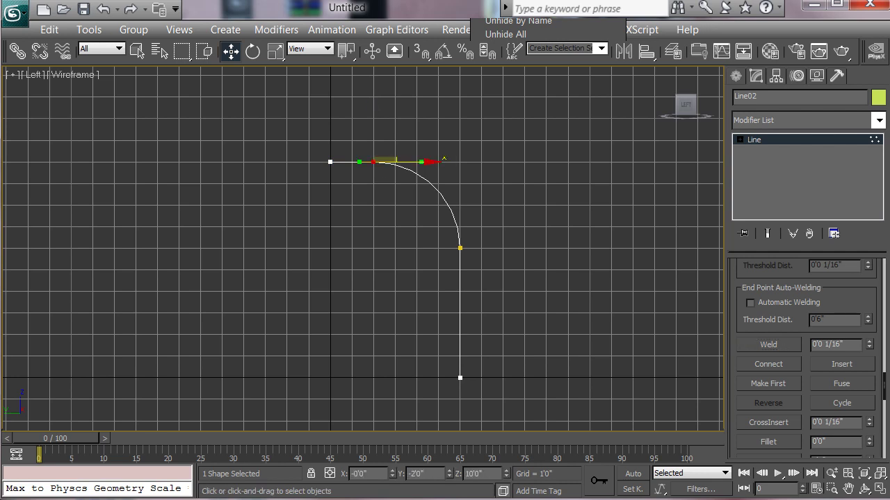
scroll(807, 358, "up", 10)
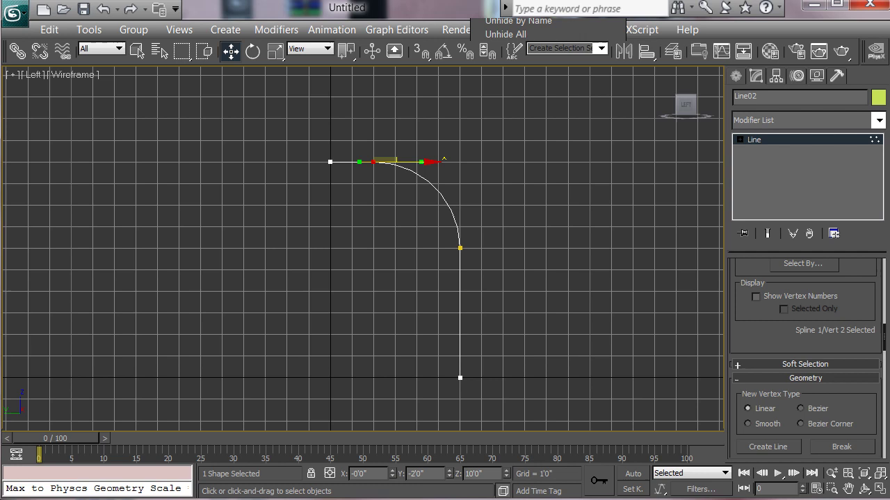
right_click(563, 283)
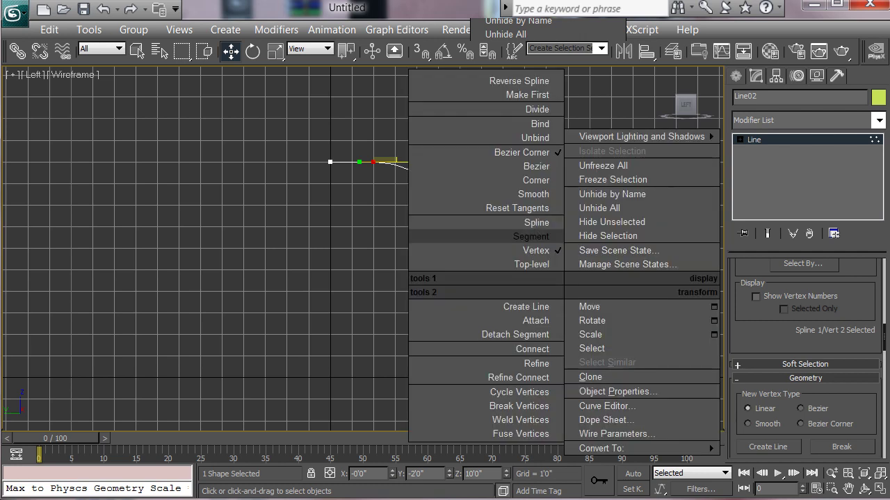
left_click(532, 232)
left_click_drag(501, 235, 411, 265)
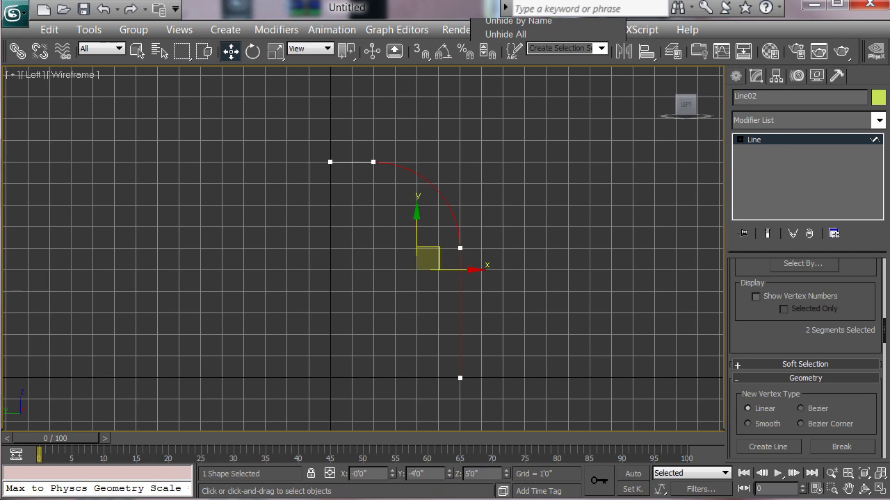
Weld the two overlapping vertices where the arc's lower end meets the vertical line, with a 0'0 1/16" threshold.
left_click(740, 139)
left_click(765, 151)
left_click_drag(495, 228, 416, 267)
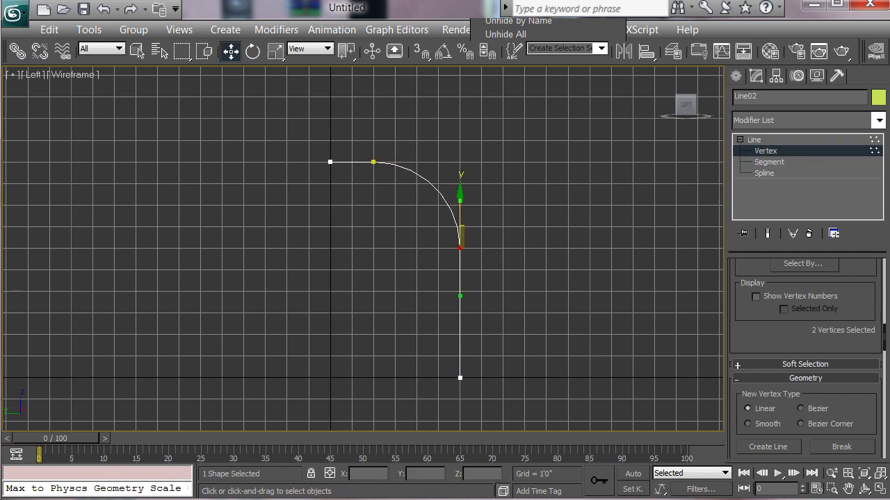
scroll(805, 361, "down", 10)
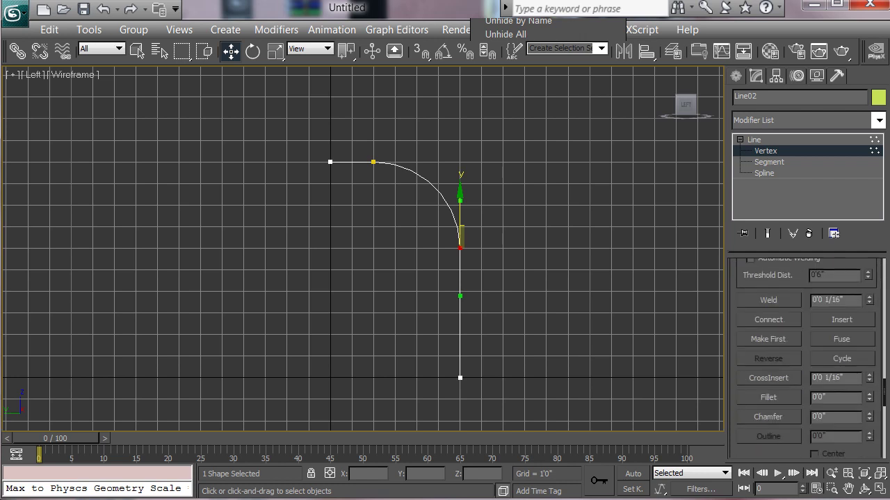
left_click(768, 300)
scroll(769, 300, "up", 14)
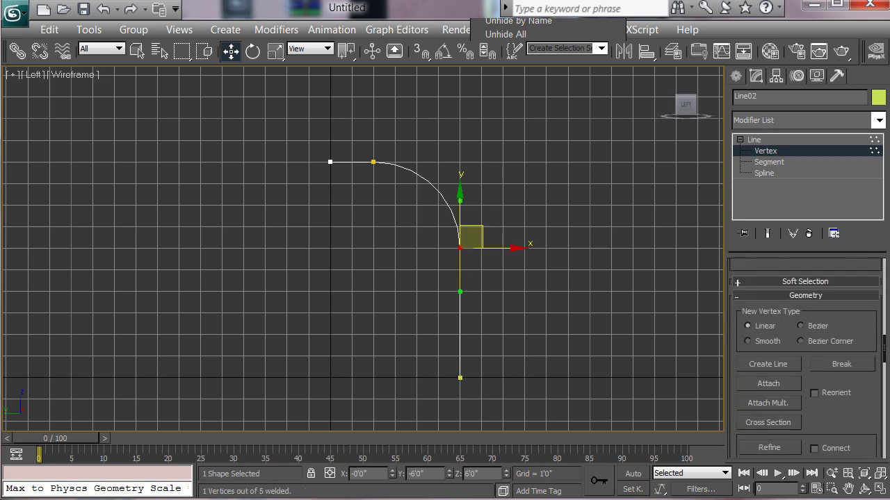
left_click(591, 291)
Smooth the support spline's curve by setting its interpolation steps to 24, keeping Optimize enabled.
scroll(363, 249, "up", 3)
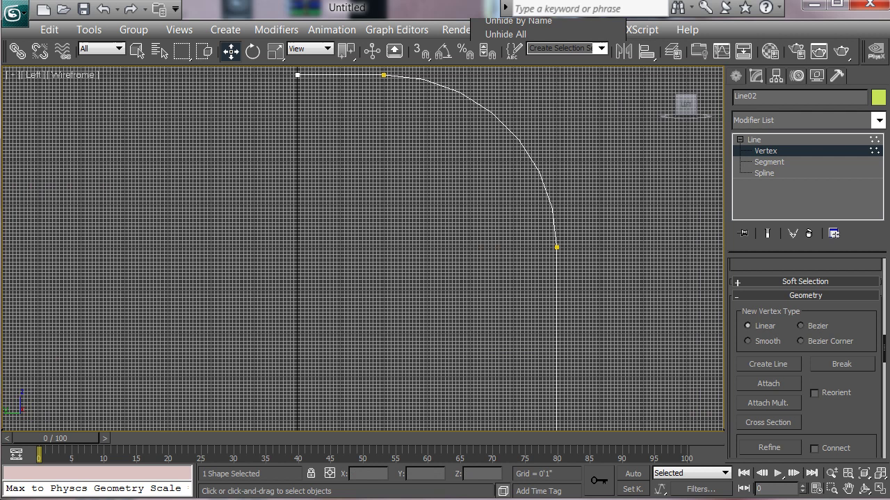
scroll(363, 249, "down", 3)
scroll(362, 250, "up", 1)
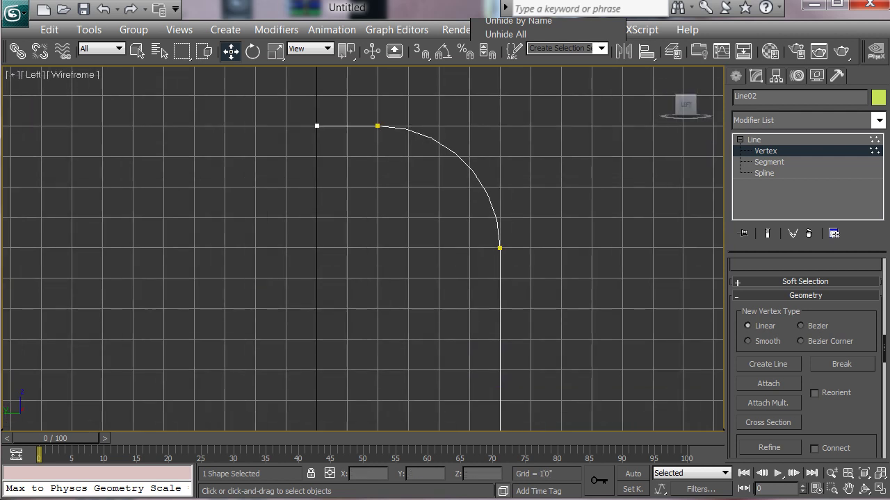
scroll(806, 348, "down", 3)
scroll(806, 347, "up", 5)
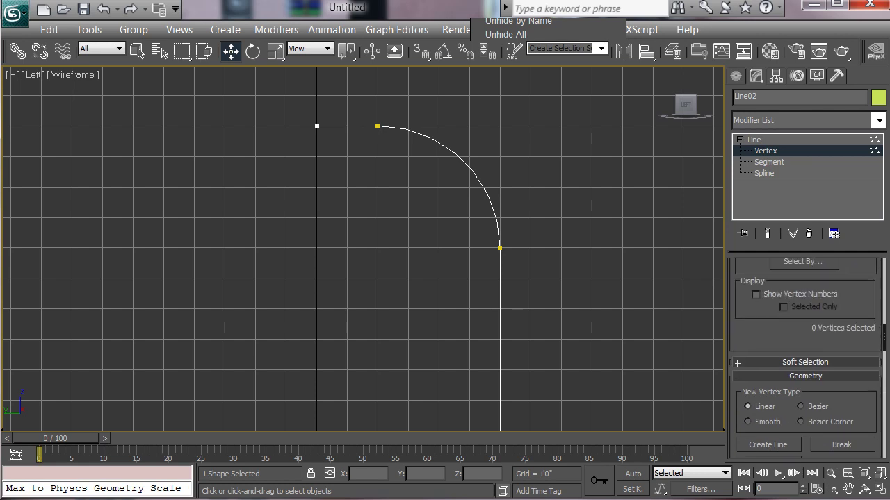
scroll(806, 348, "up", 5)
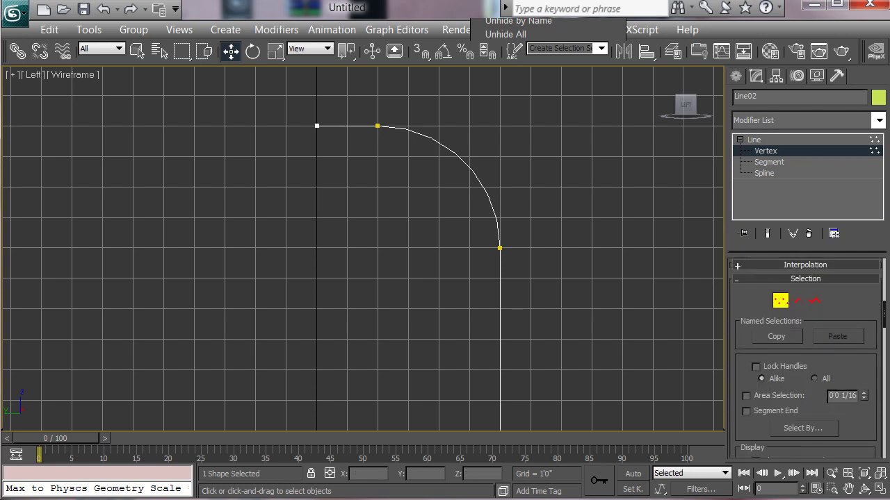
scroll(805, 328, "up", 3)
left_click(805, 328)
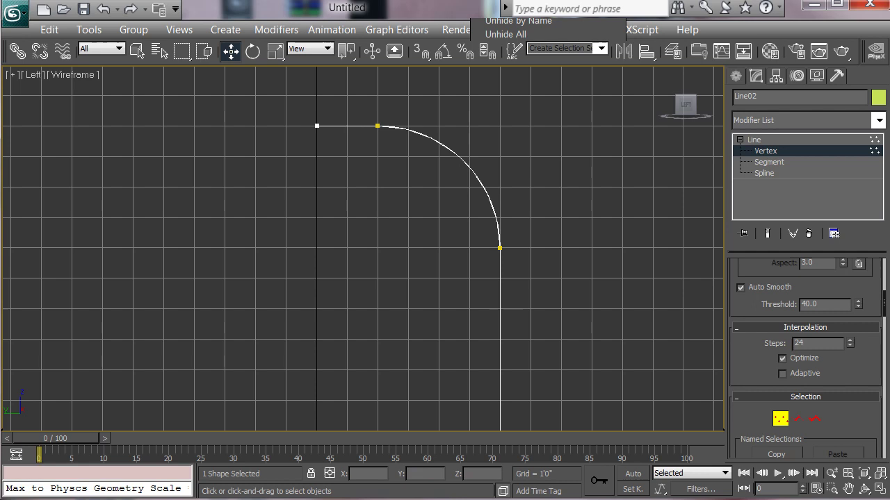
scroll(805, 351, "down", 1)
scroll(352, 191, "up", 4)
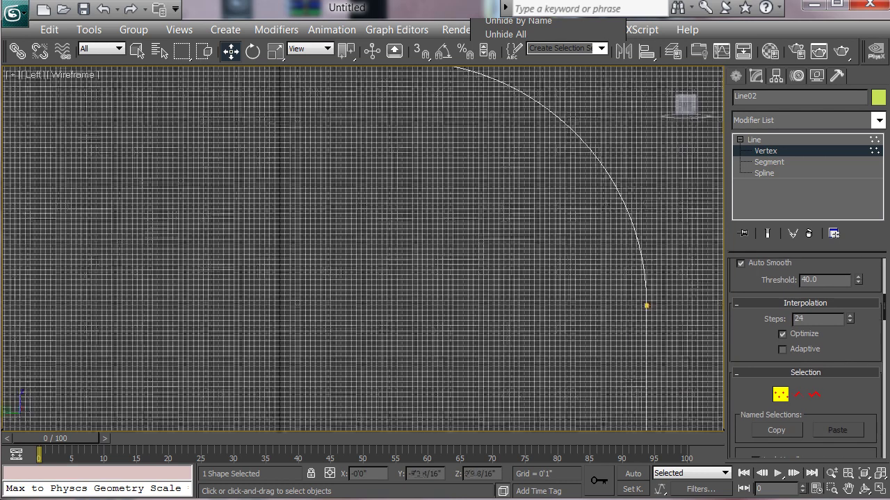
scroll(338, 219, "down", 4)
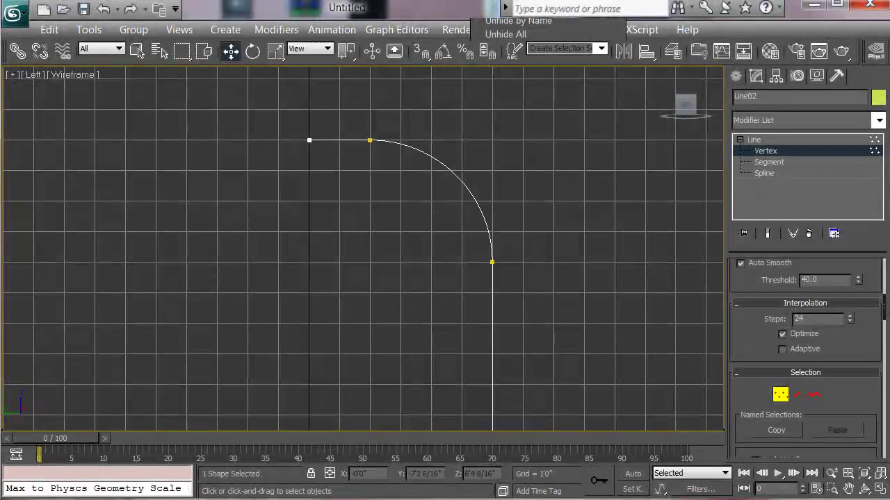
Enable the support spline's thickness in both the renderer and the viewport.
scroll(806, 347, "up", 5)
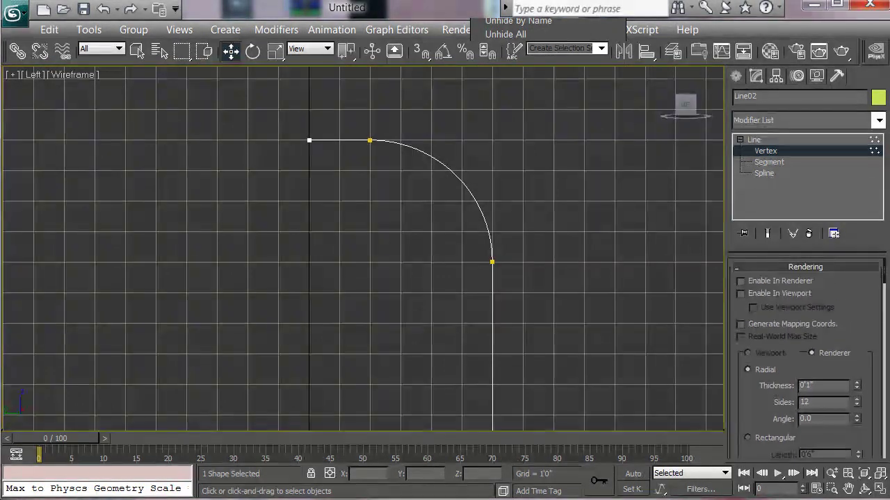
left_click(740, 281)
left_click(740, 293)
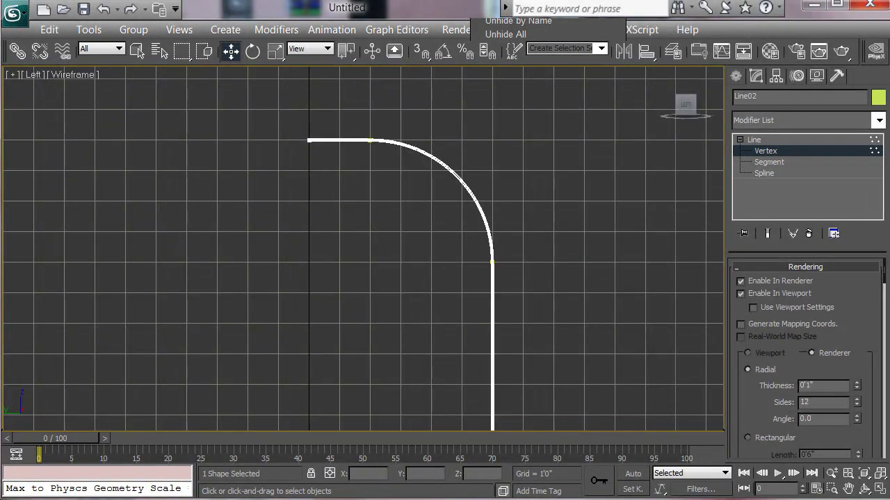
Close the NFL_GOAL.jpg reference after consulting its pole diameters and set the spline's radial rendering thickness to 2'0".
scroll(804, 359, "down", 3)
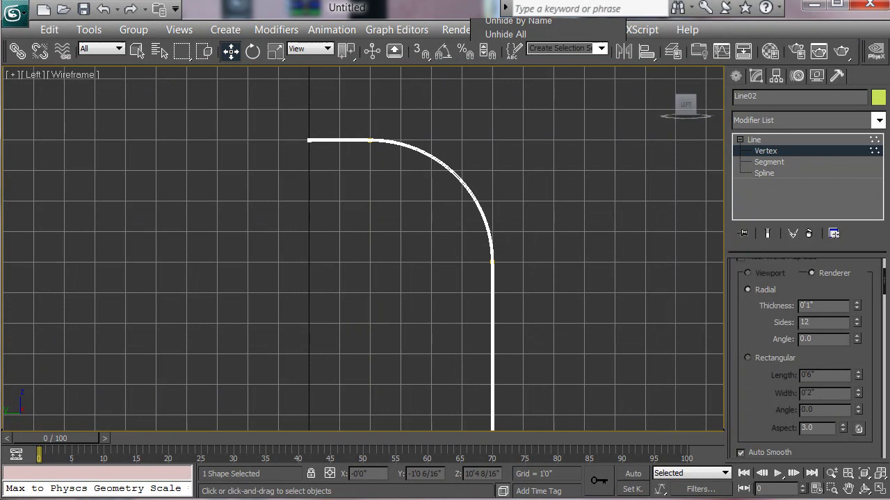
key("alt+Tab")
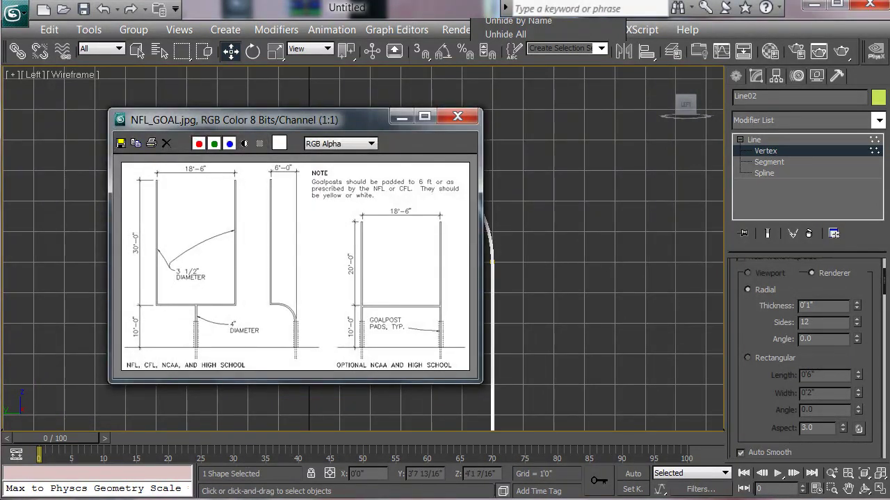
left_click(458, 116)
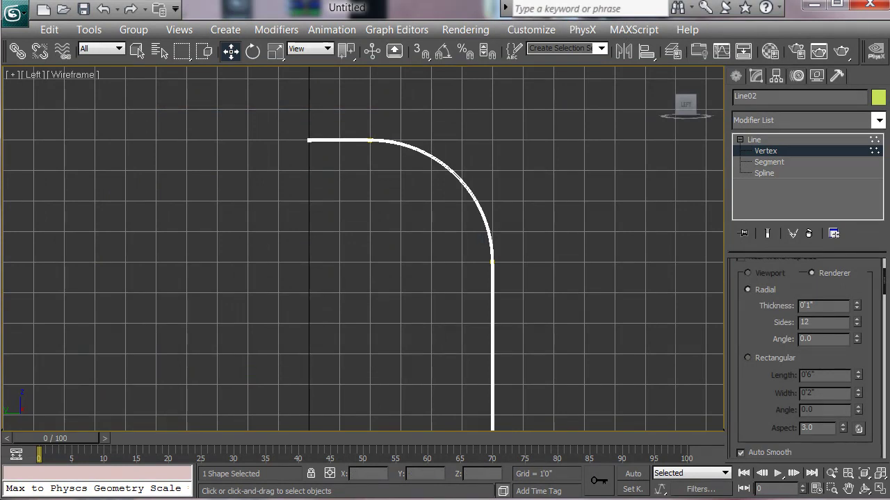
mouse_move(765, 323)
left_mouse_down()
mouse_move(765, 361)
mouse_move(765, 314)
left_mouse_up()
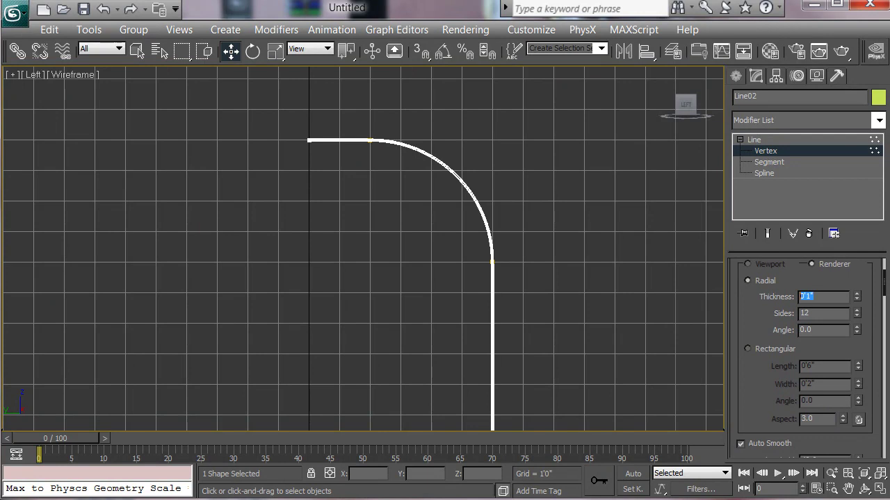
key("Tab")
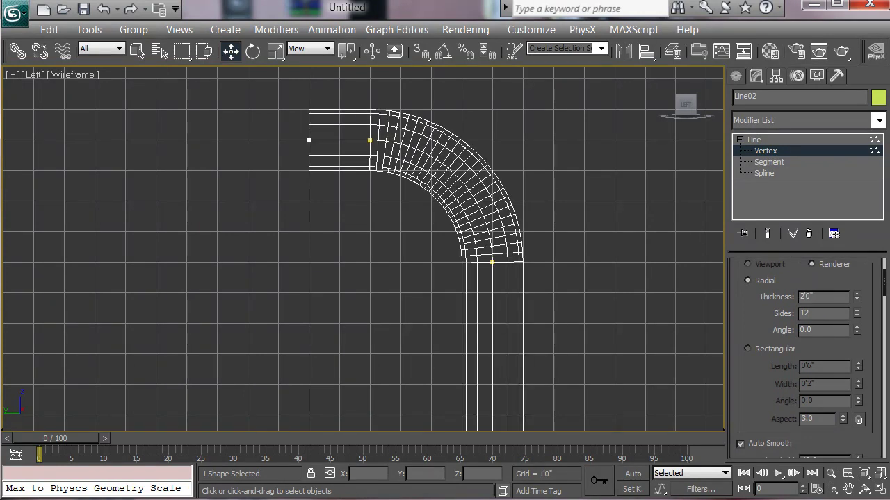
Set the support spline's radial thickness to 0'2" and its number of sides to 24.
type("2\"")
key("Return")
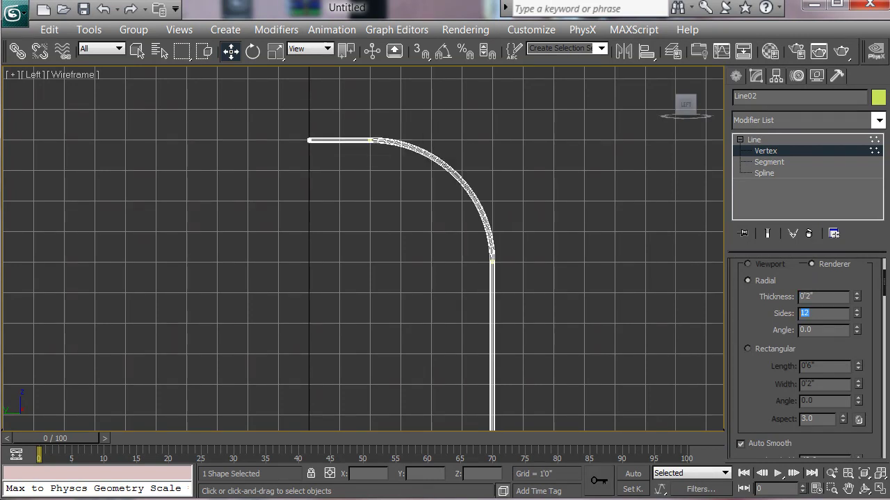
key("Return")
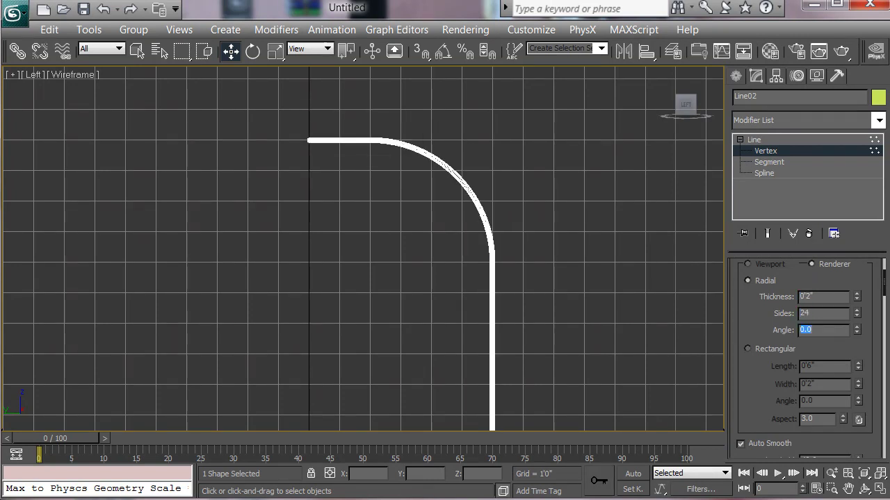
scroll(337, 133, "down", 3)
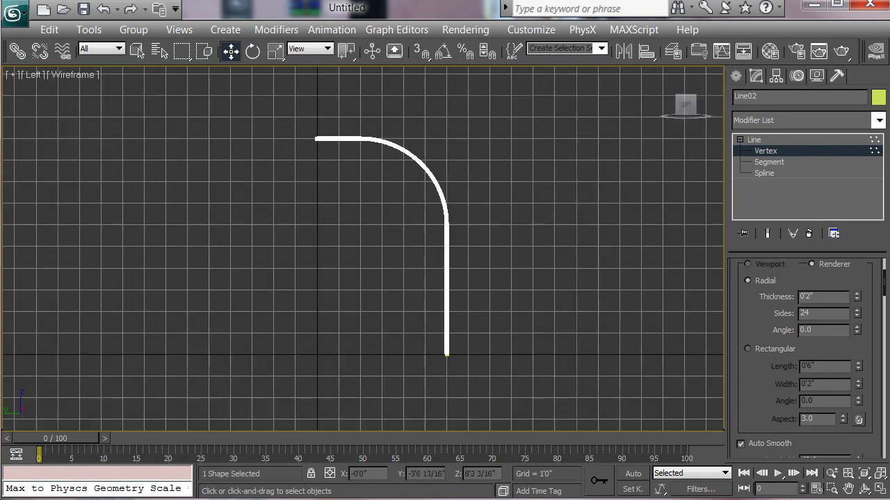
Maximize the Front viewport and activate the Line tool with 3D grid snapping enabled.
middle_click_drag(446, 348, 454, 370)
key("alt+w")
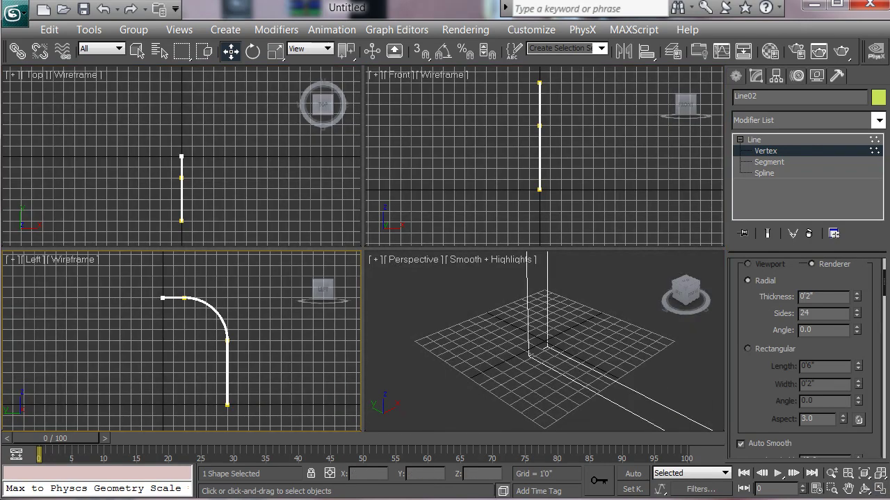
middle_click_drag(240, 166, 244, 171)
middle_click_drag(471, 150, 473, 231)
key("alt+w")
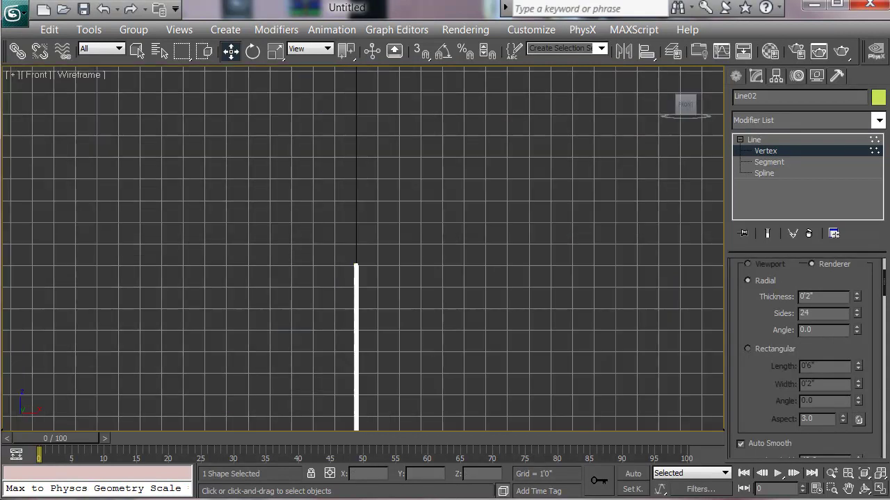
scroll(440, 256, "down", 3)
mouse_move(419, 272)
middle_mouse_down()
mouse_move(440, 256)
mouse_move(431, 270)
middle_mouse_up()
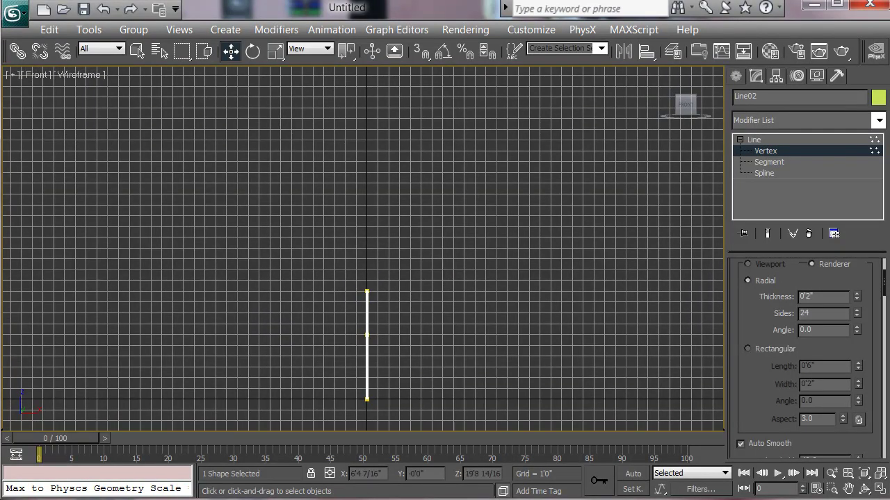
left_click(736, 76)
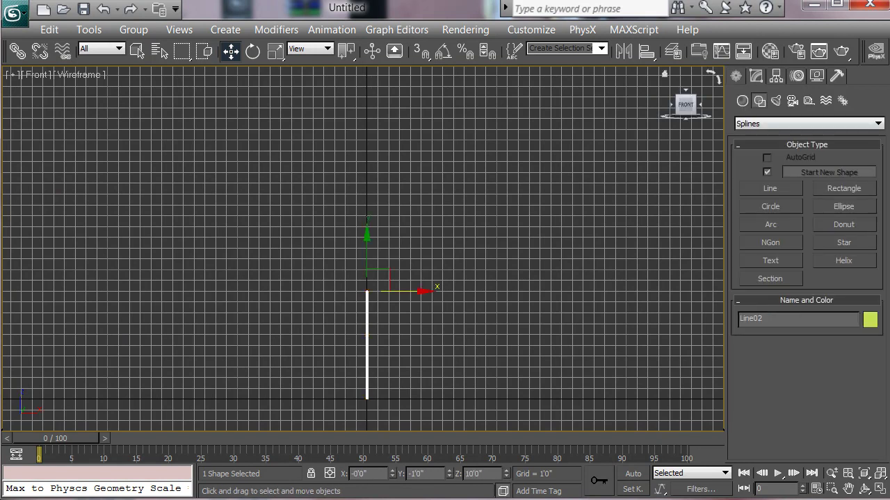
left_click(770, 188)
left_click(422, 52)
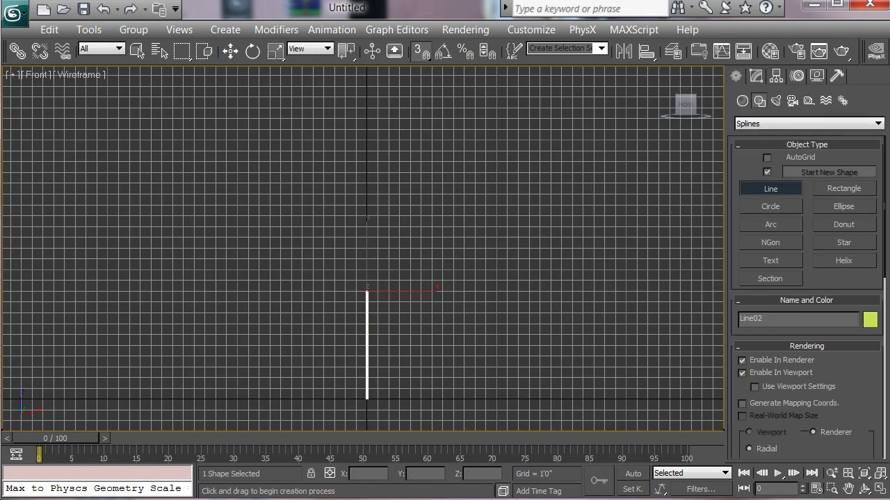
middle_click_drag(409, 238, 417, 260)
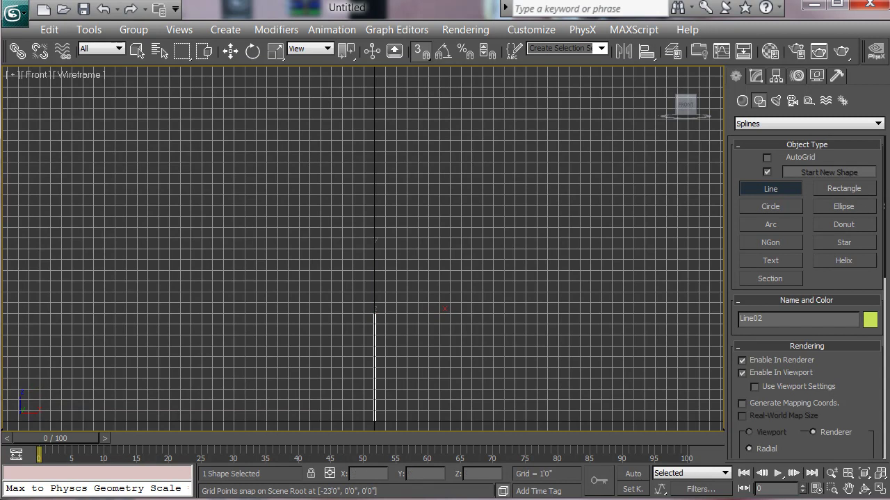
Consult the NFL_GOAL.jpg reference and draw an L-shaped line from the support's top end, 9'0" along positive X and 20'0" straight up.
left_click(91, 498)
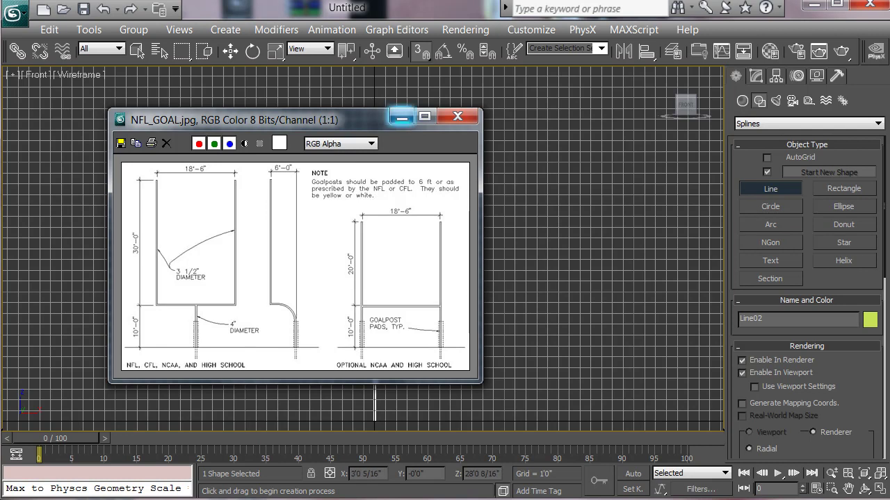
left_click(402, 117)
left_click(376, 420)
left_click(375, 315)
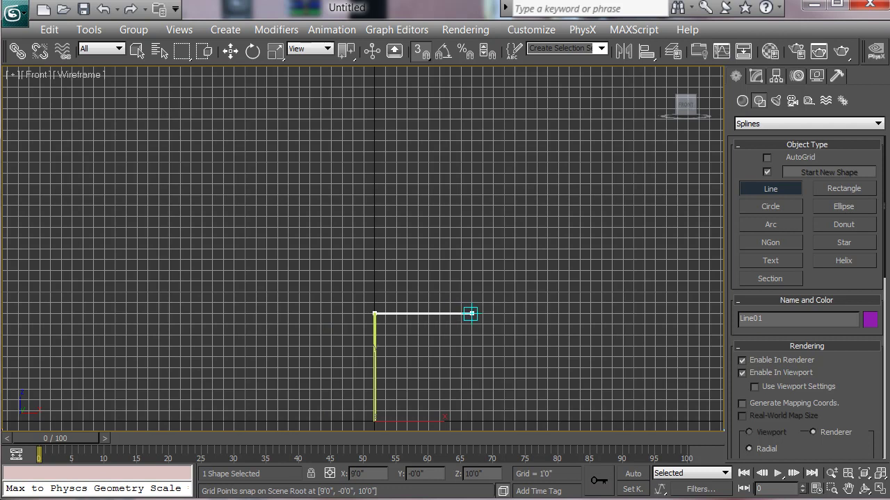
left_click(471, 314)
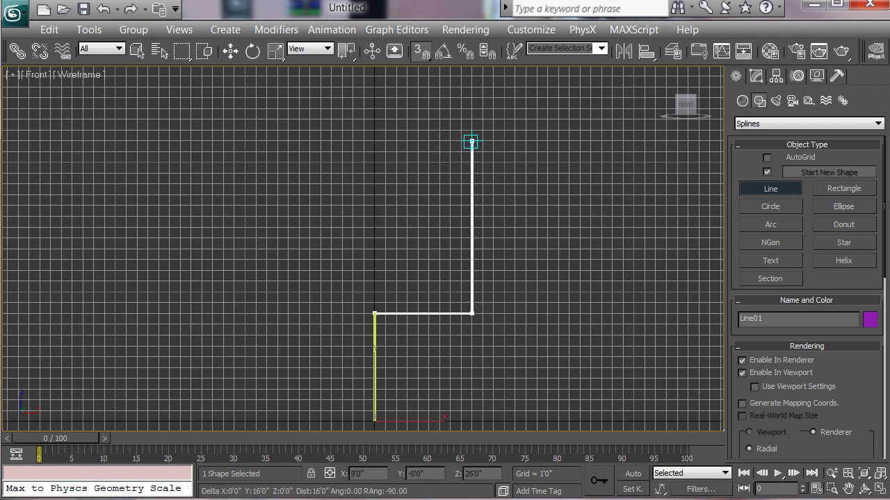
left_click(470, 99)
right_click(512, 174)
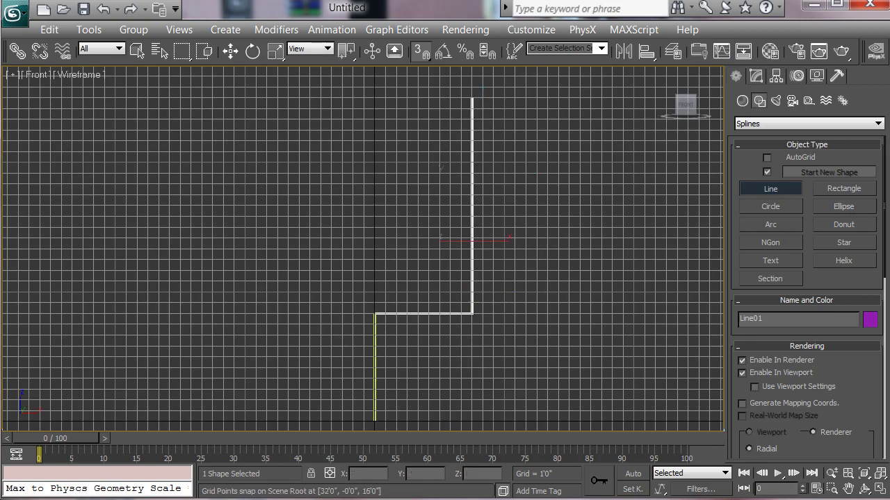
Check the upright diameter in the NFL_GOAL.jpg reference and set the new line's radial thickness to 0'1 12/16".
left_click(757, 76)
left_click_drag(762, 375, 761, 392)
left_click(90, 498)
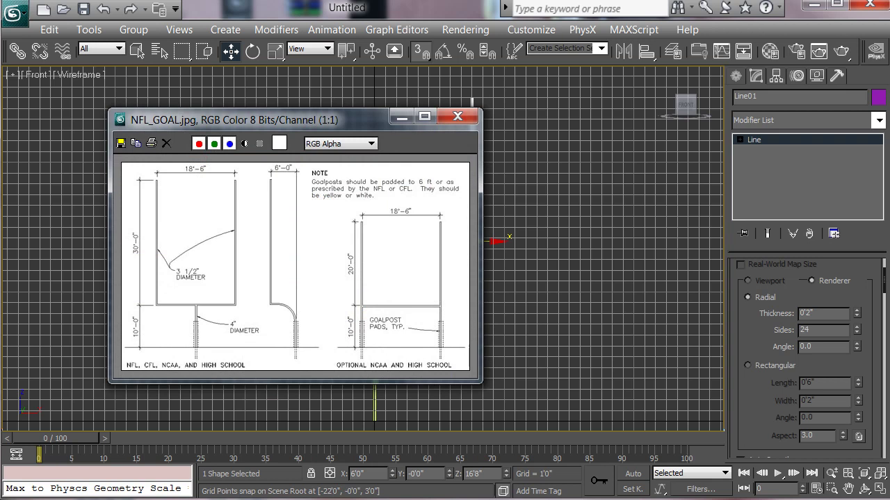
left_click(402, 117)
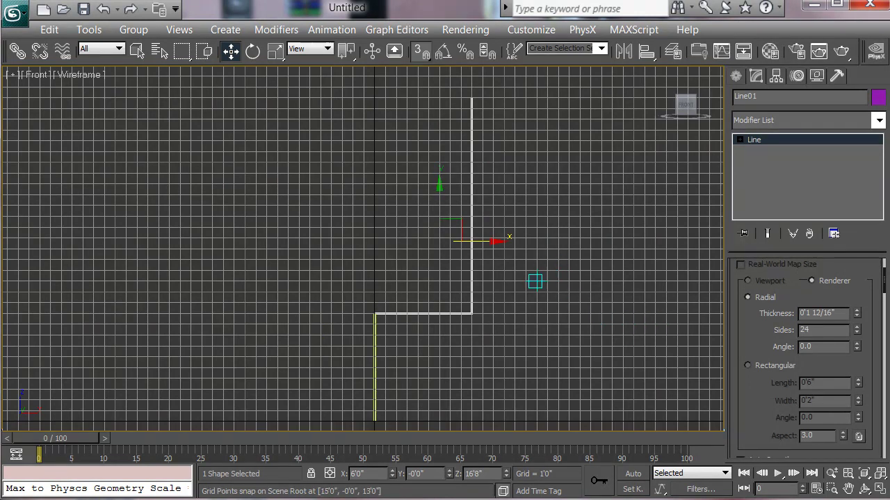
middle_click_drag(534, 281, 561, 289)
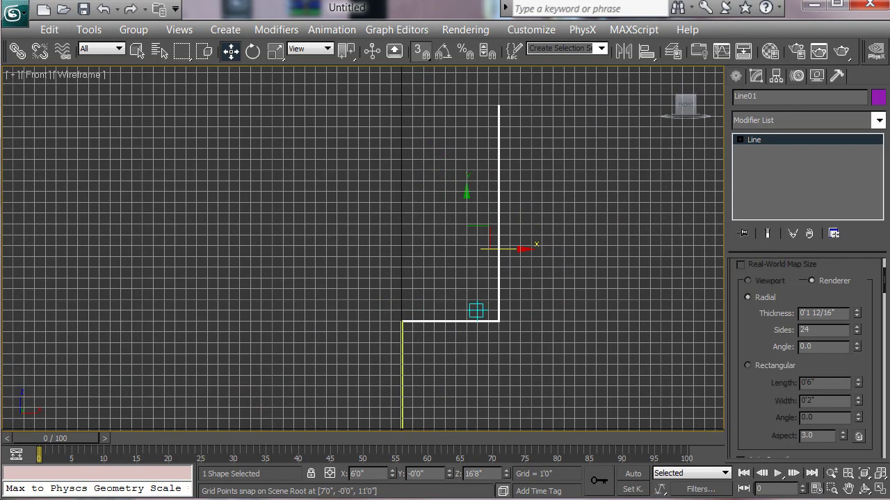
middle_click_drag(445, 299, 428, 284)
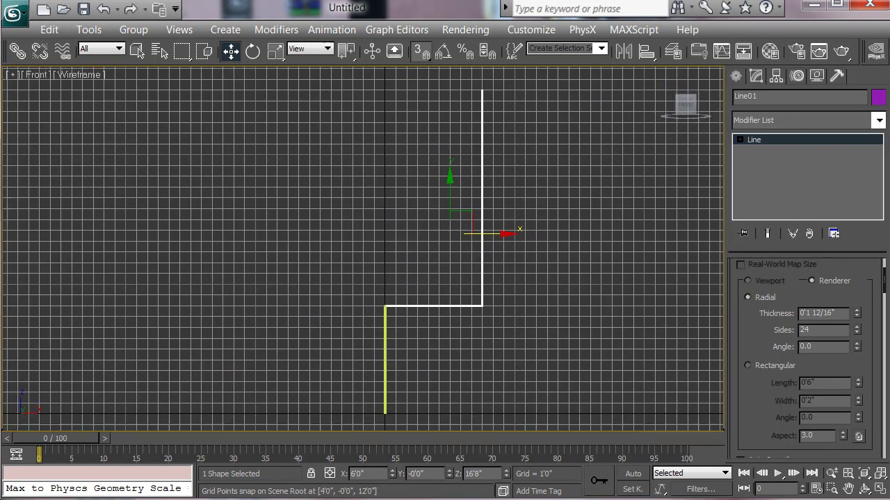
Move only the L-shaped line's pivot along X to 0'0", in line with the support post.
left_click(776, 75)
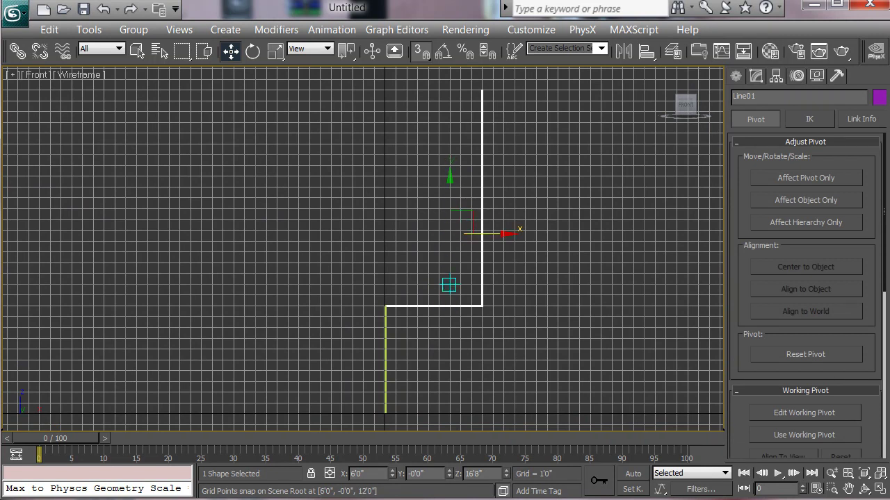
left_click(806, 178)
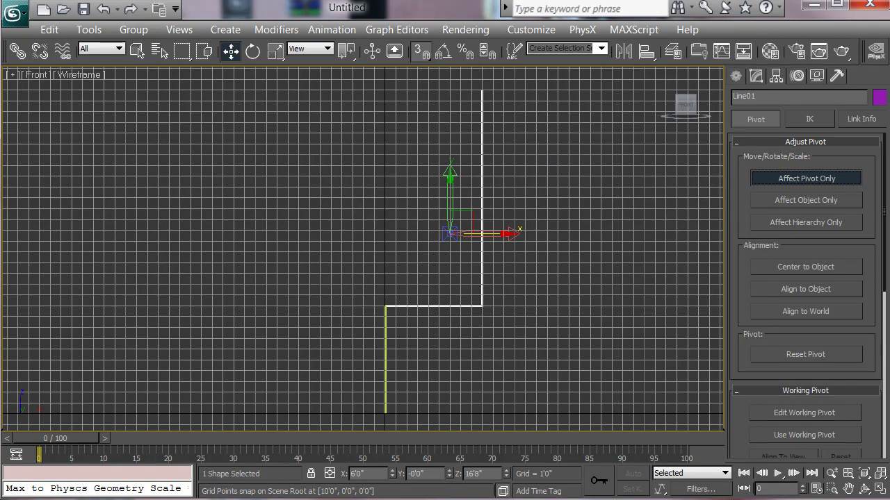
left_click_drag(451, 234, 384, 233)
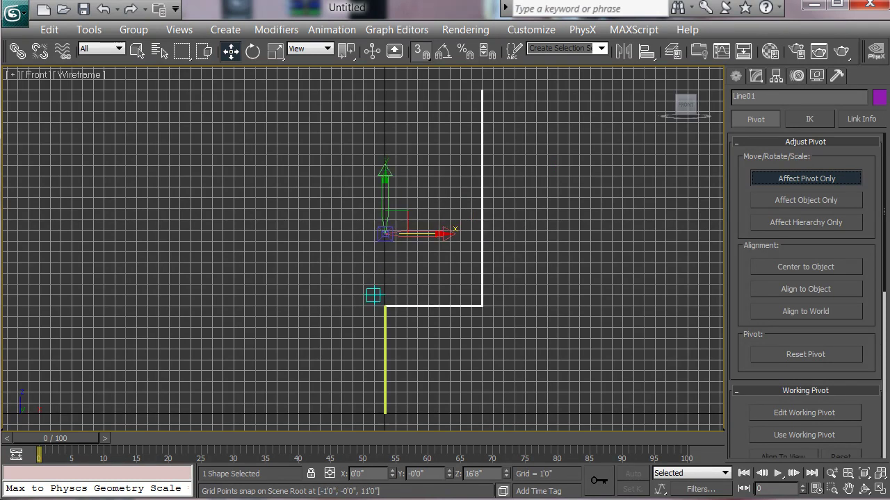
key("Insert")
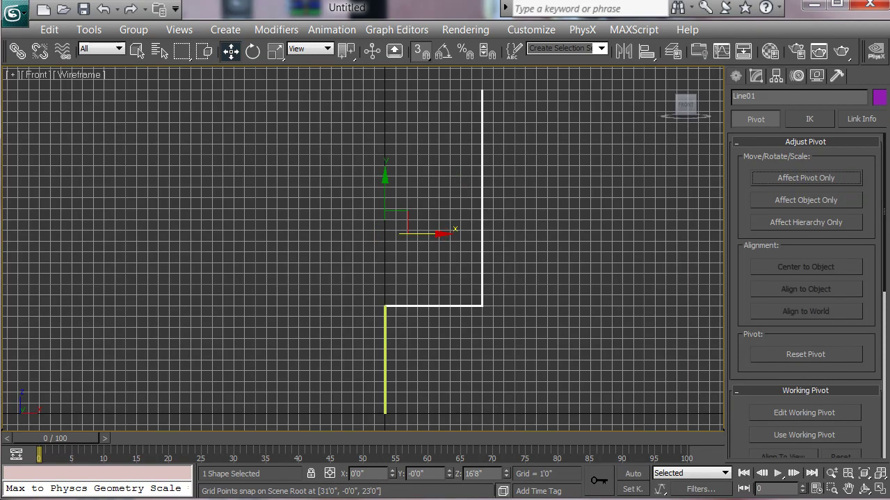
Mirror the L-shaped line across the X axis as a Copy with a 0'0" offset to form the opposite upright.
left_click(89, 29)
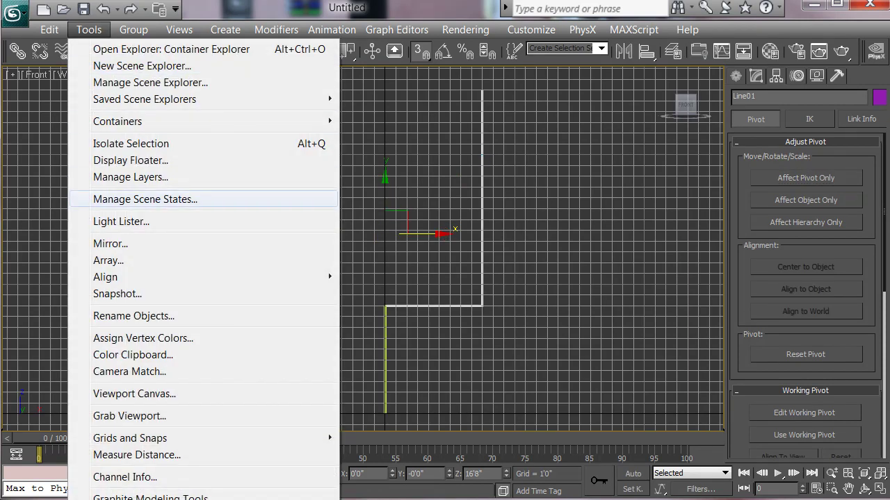
left_click(111, 243)
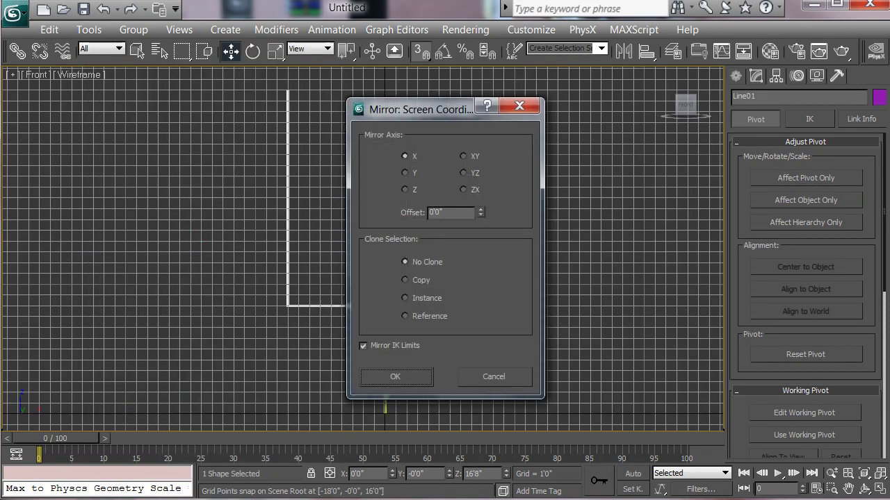
left_click_drag(410, 109, 646, 108)
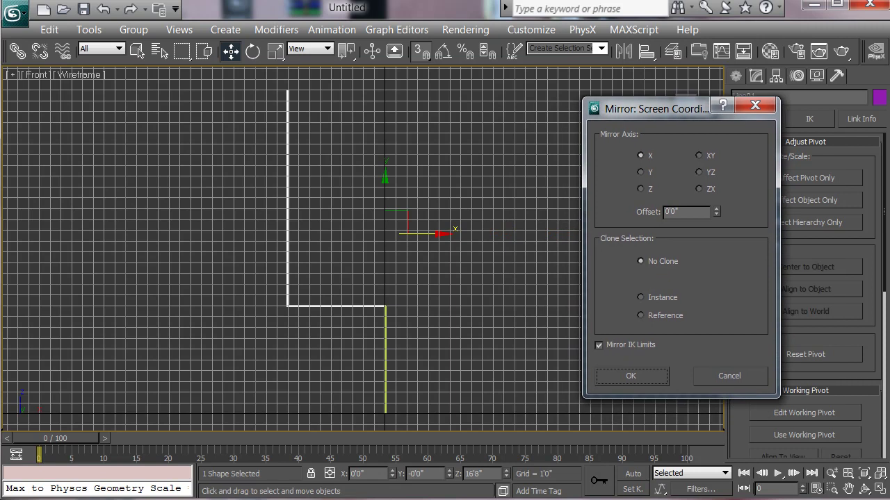
left_click(641, 279)
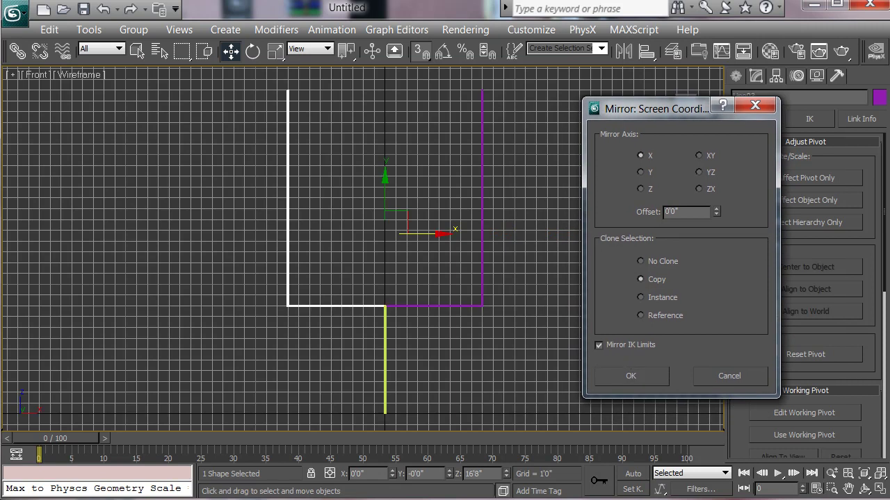
left_click(631, 376)
Restore the four-viewport layout and examine the complete goalpost in the Perspective view.
scroll(504, 324, "down", 3)
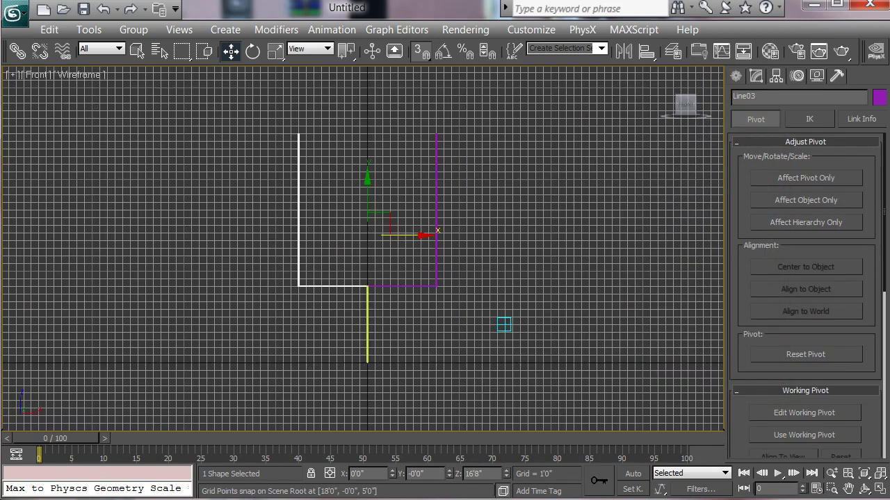
middle_click_drag(518, 318, 512, 330)
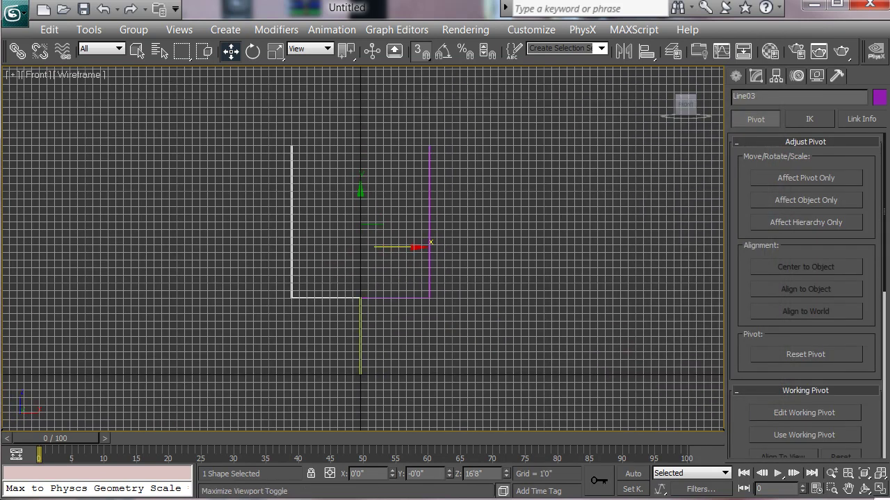
left_click(880, 488)
scroll(568, 326, "down", 2)
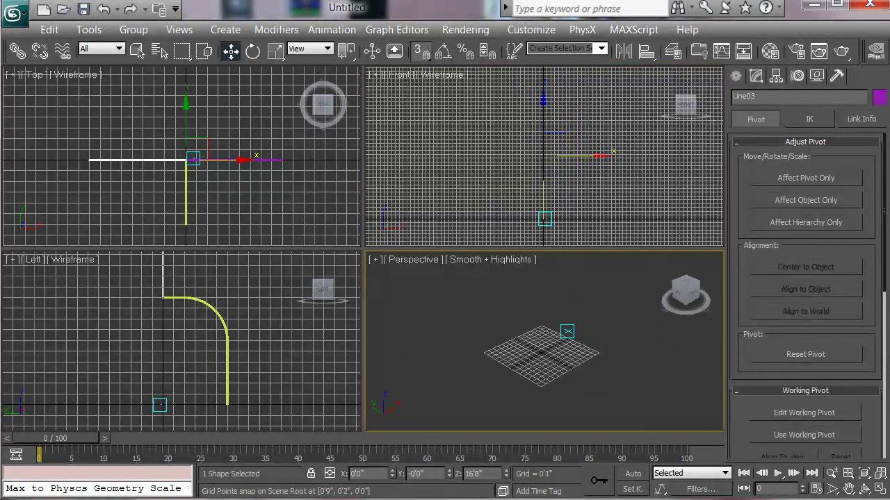
scroll(607, 317, "up", 8)
scroll(542, 362, "down", 8)
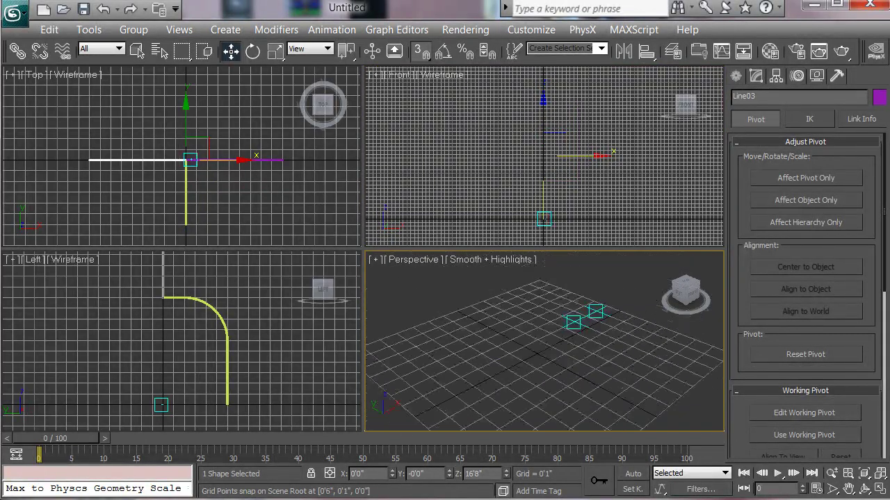
scroll(542, 363, "down", 10)
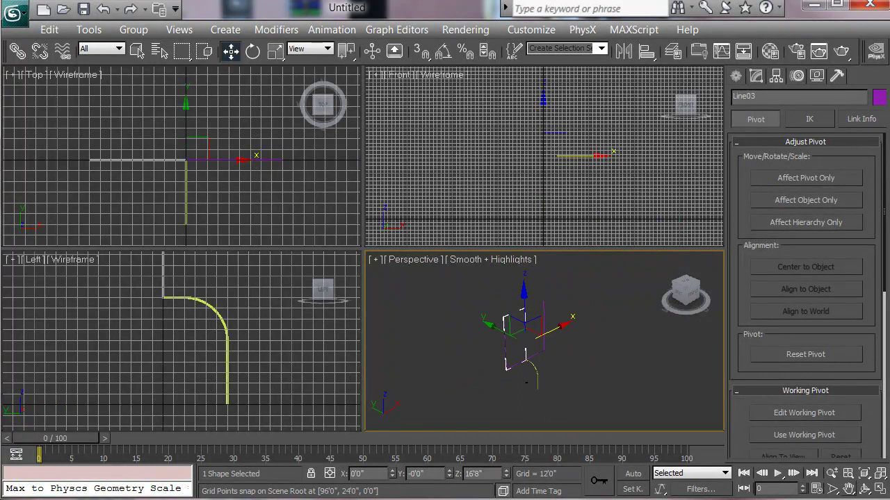
left_click(865, 488)
left_click_drag(533, 351, 552, 348)
Create a ground plane about 239' long and 206' wide around the goalpost in the Top viewport.
left_click(736, 76)
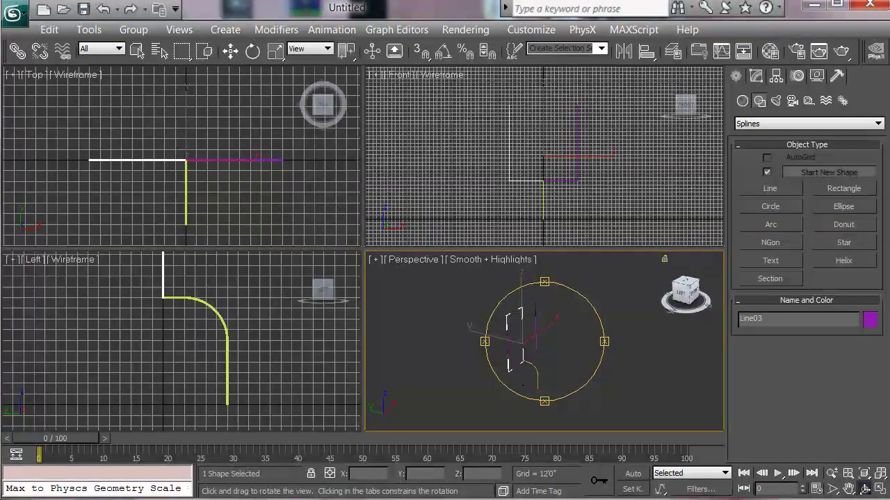
left_click(742, 101)
left_click(842, 247)
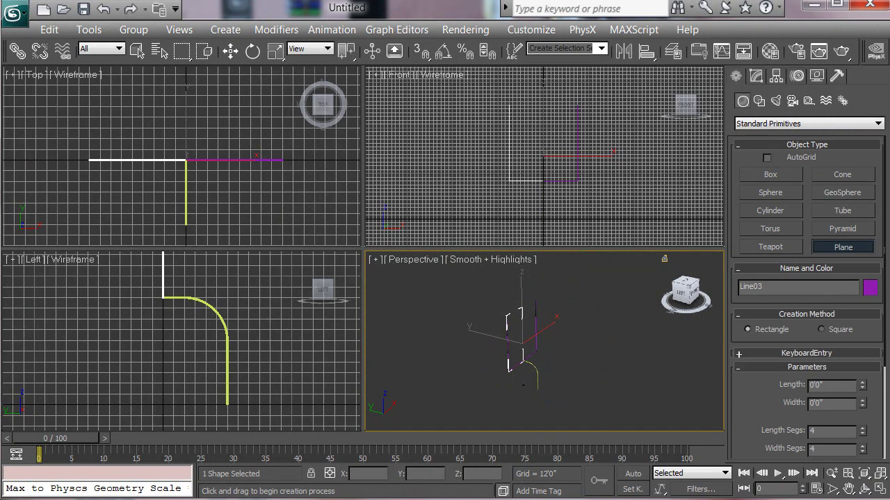
left_click(180, 164)
middle_click_drag(181, 164, 186, 178)
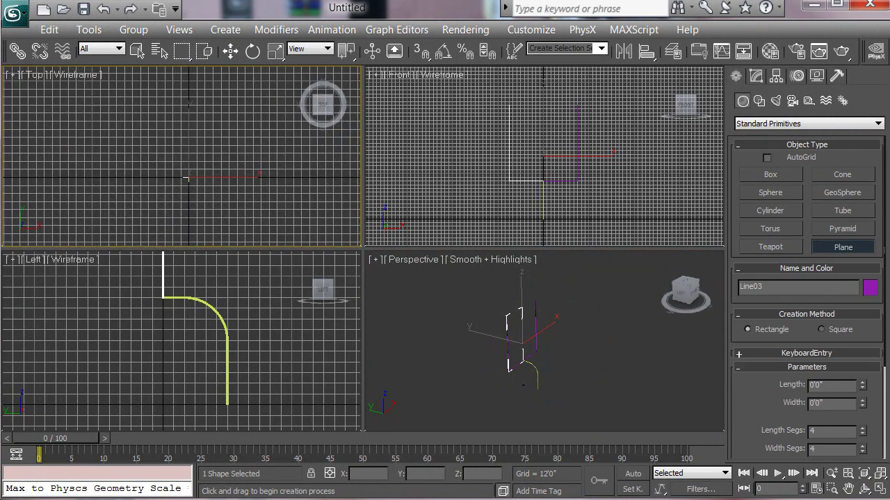
mouse_move(258, 219)
left_mouse_down()
mouse_move(141, 114)
mouse_move(119, 60)
left_mouse_up()
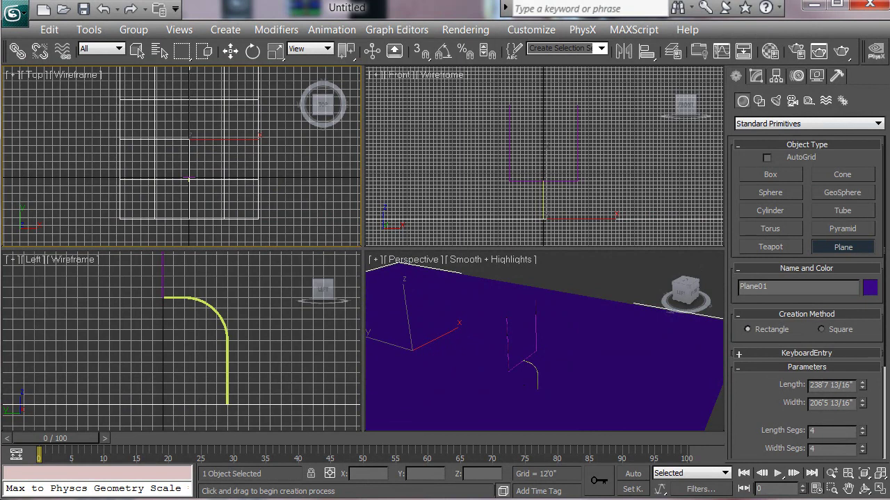
Change the ground plane's object color to dark green from the basic color palette.
left_click(870, 287)
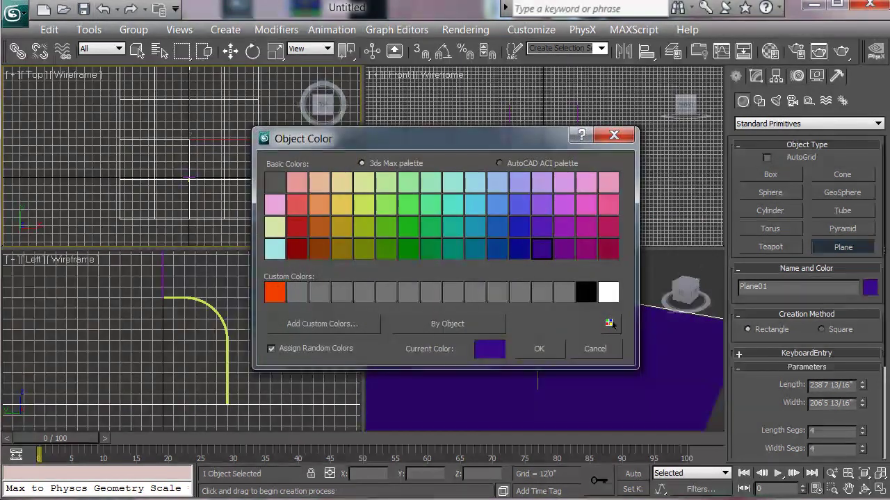
left_click(408, 248)
left_click(539, 349)
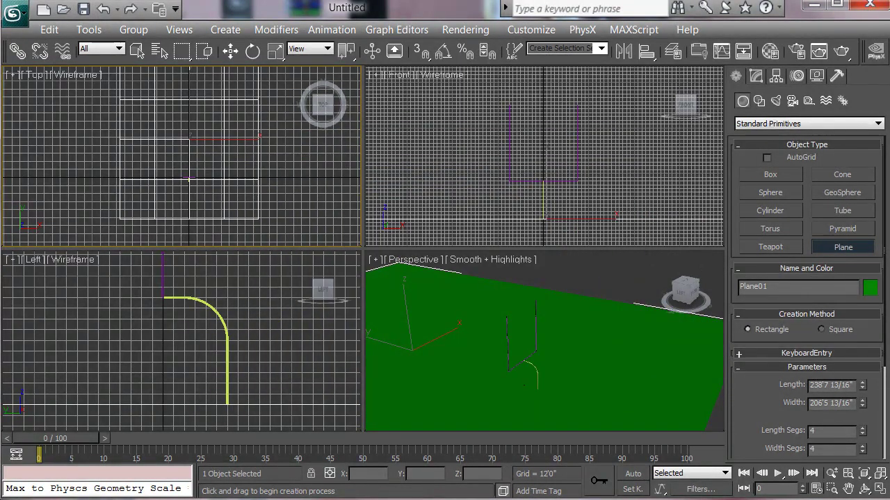
Select the three goalpost splines and prepare a saturated yellow Blinn material with a raised specular level in the first sample slot.
middle_click_drag(545, 144, 544, 152)
key("w")
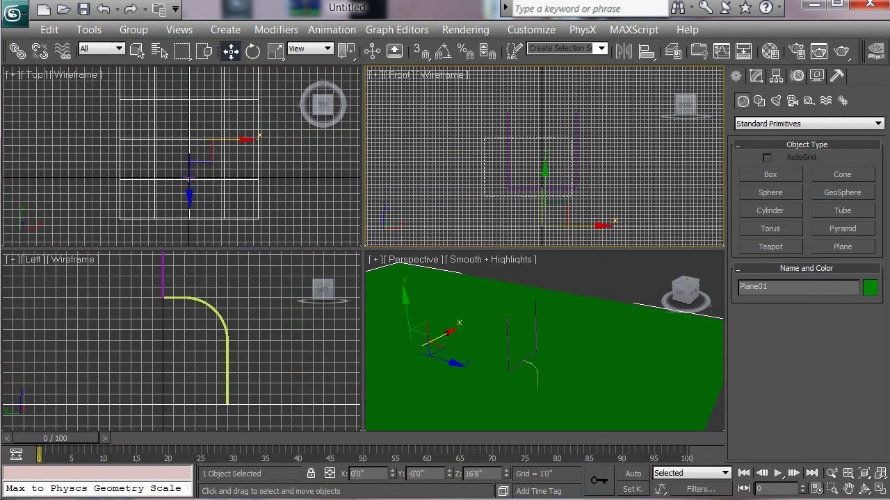
left_click_drag(573, 197, 582, 197)
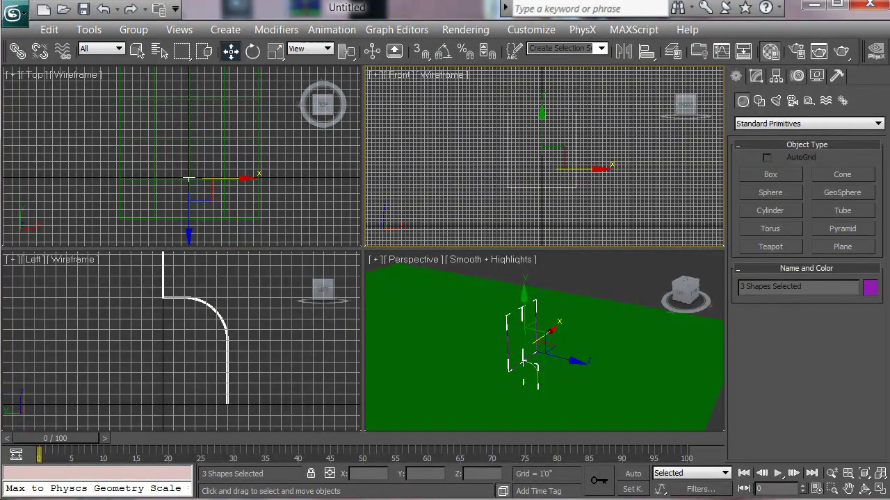
left_click(769, 51)
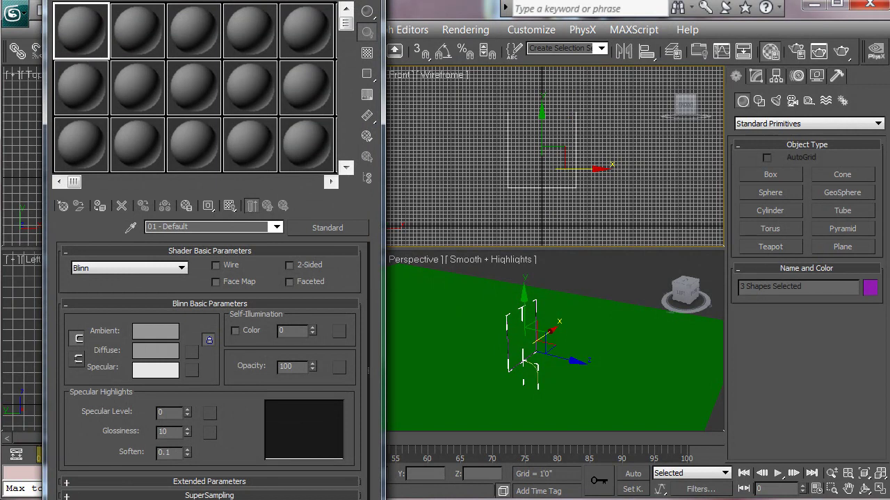
left_click_drag(126, 0, 220, 25)
left_click(251, 408)
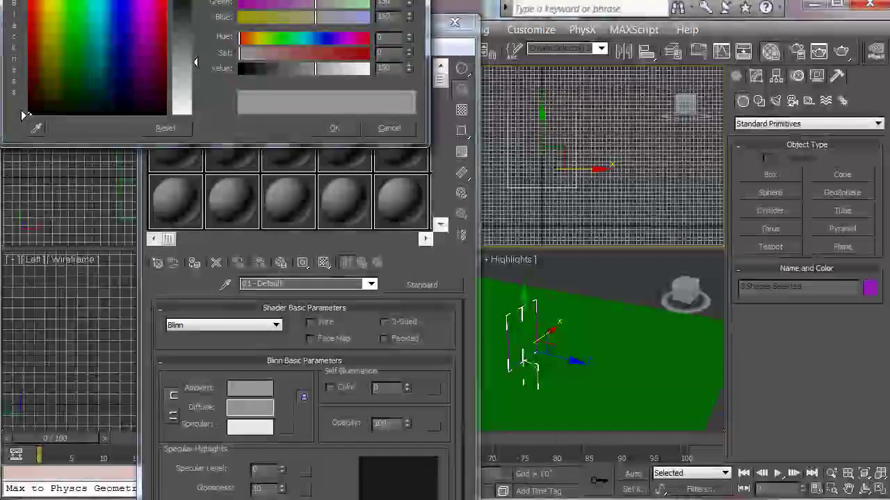
left_click(45, 2)
left_click_drag(45, 1, 48, 2)
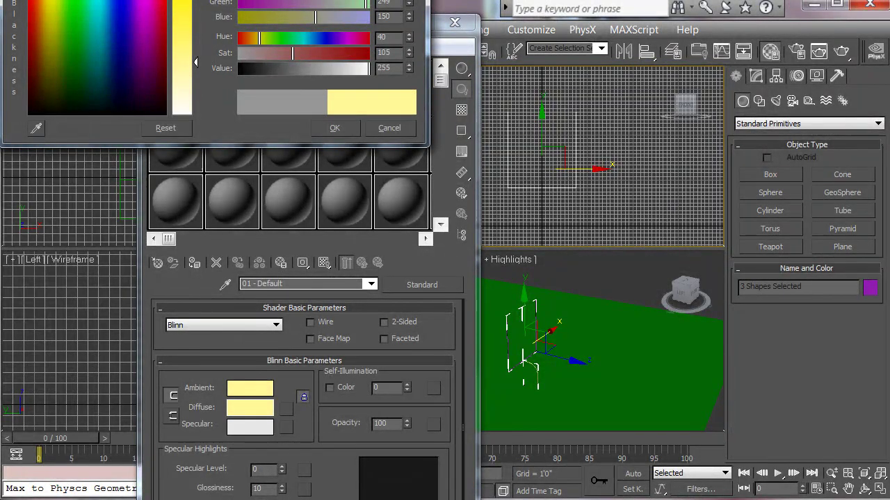
left_click_drag(292, 53, 368, 53)
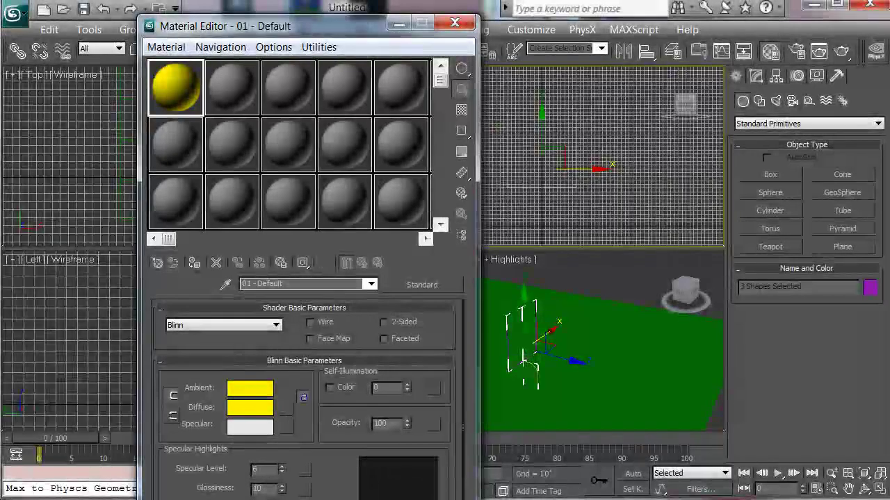
left_click_drag(282, 469, 282, 433)
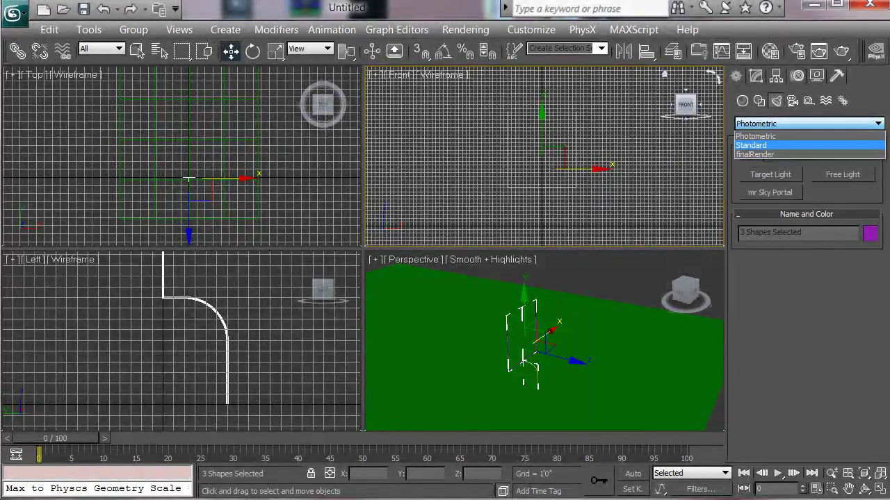
Add a Standard Target Spot aimed down at the goalpost in the Left viewport and offset the light sideways in the Front viewport.
left_click(764, 141)
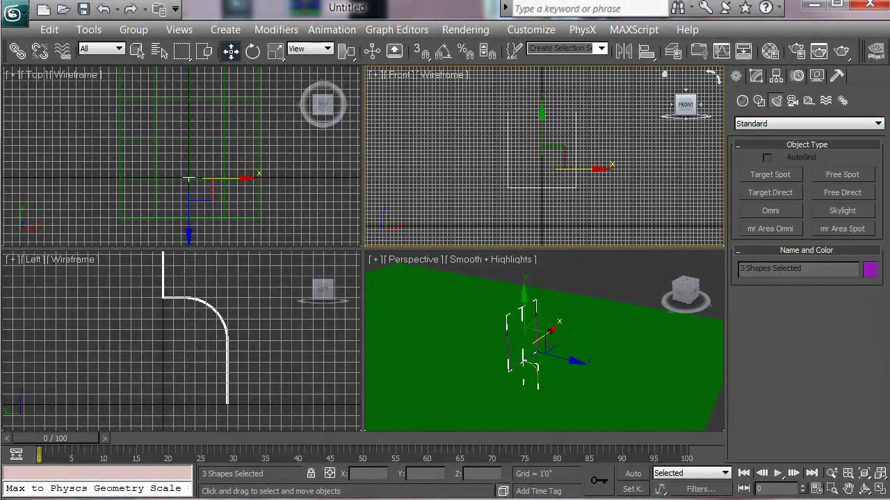
left_click(770, 174)
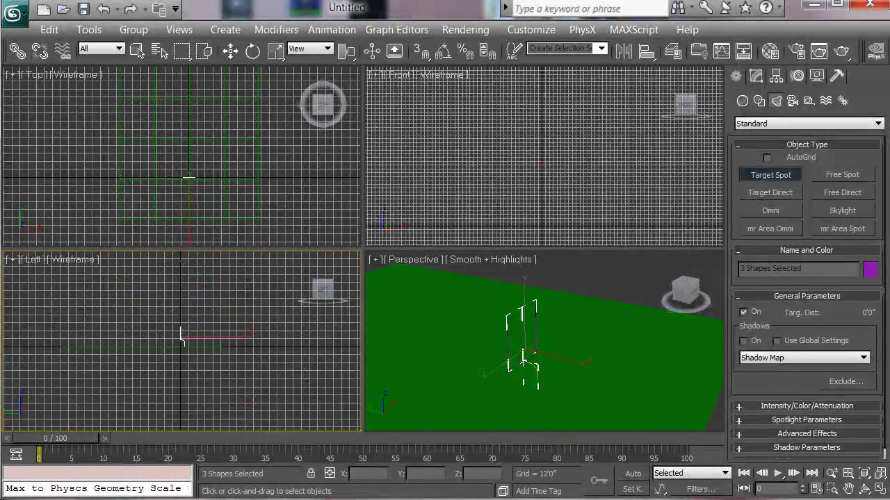
left_click_drag(116, 269, 184, 342)
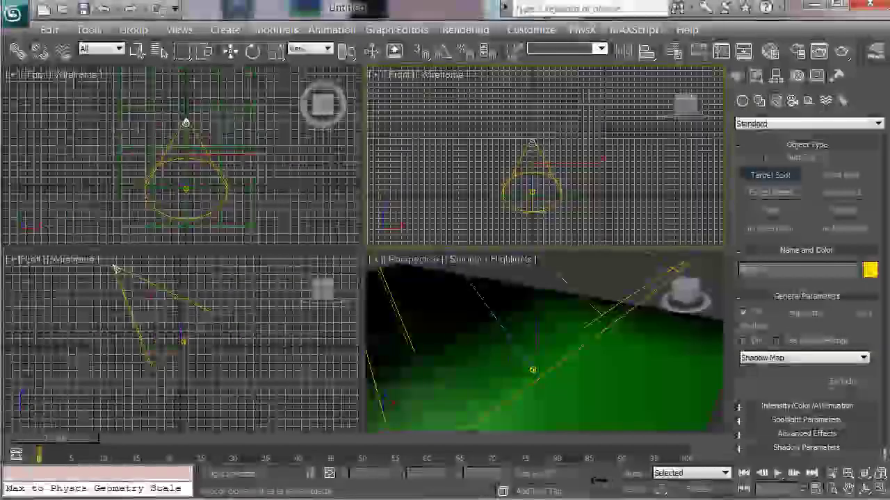
left_click_drag(537, 136, 511, 127)
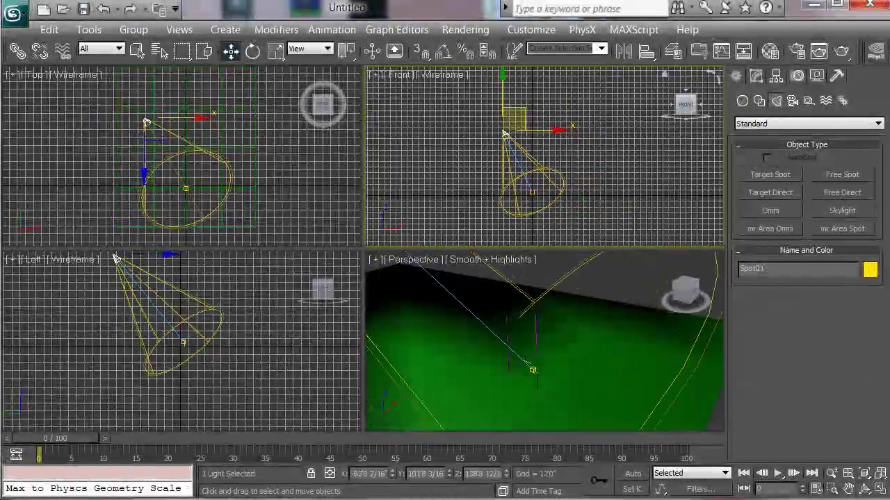
Turn on shadows for the target spotlight and set the shadow type to Ray Traced Shadows.
left_click(757, 76)
scroll(803, 329, "down", 1)
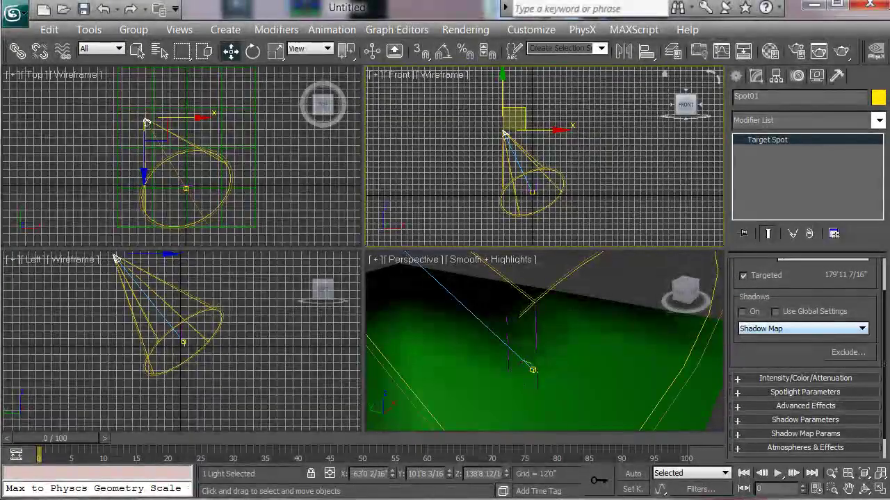
left_click(743, 312)
left_click(803, 329)
left_click(799, 380)
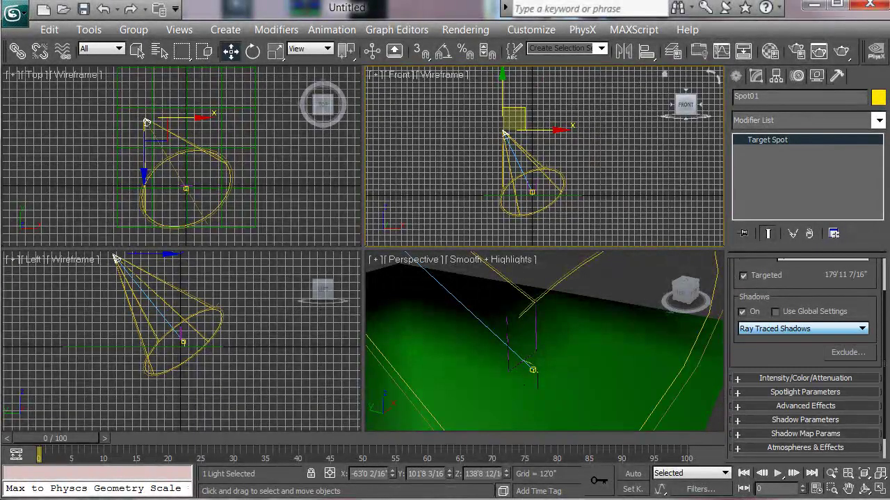
Widen the spotlight's Falloff/Field to 179.5 so its light cone covers the ground plane.
scroll(803, 368, "down", 2)
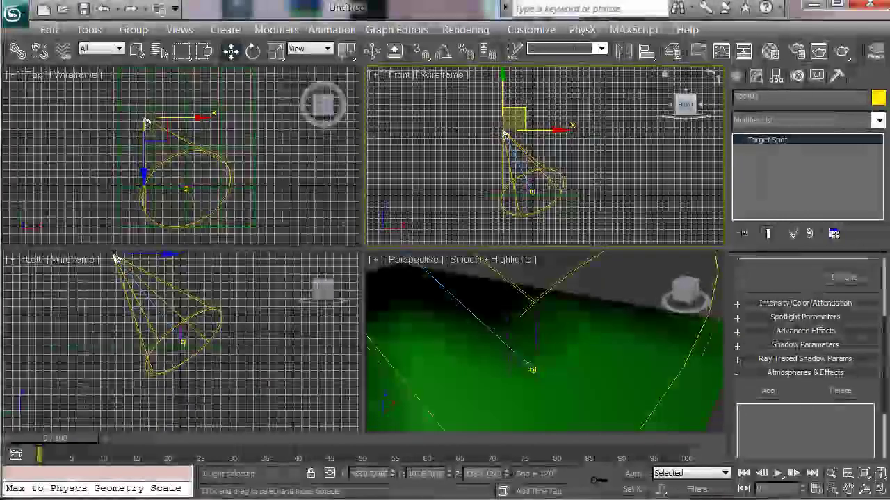
left_click(804, 317)
left_click_drag(863, 381, 863, 223)
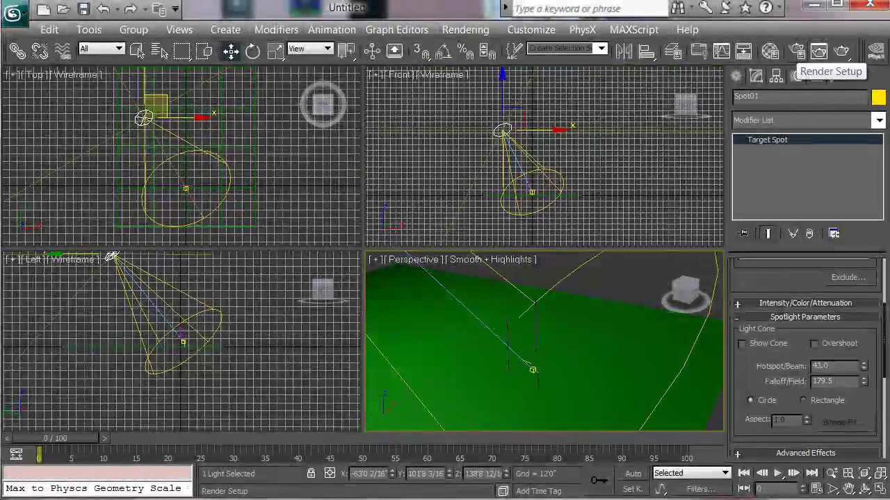
Assign the Default Scanline Renderer as the production renderer in the render setup.
left_click(797, 52)
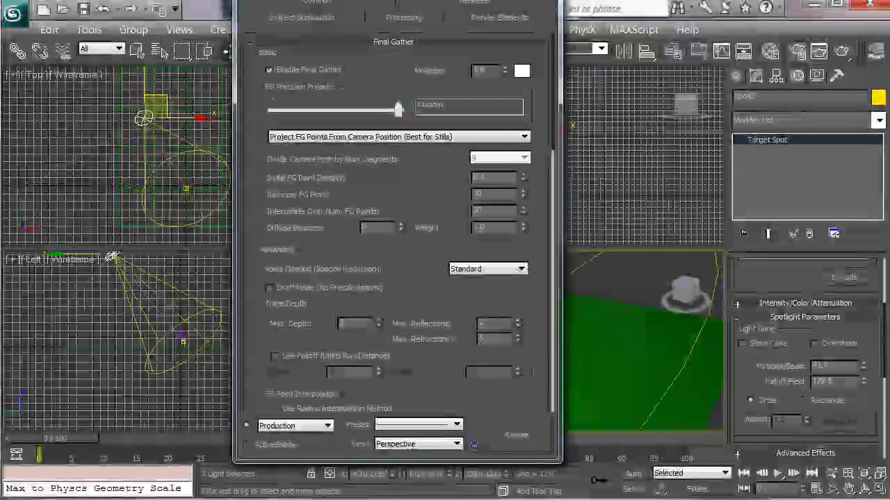
left_click(316, 3)
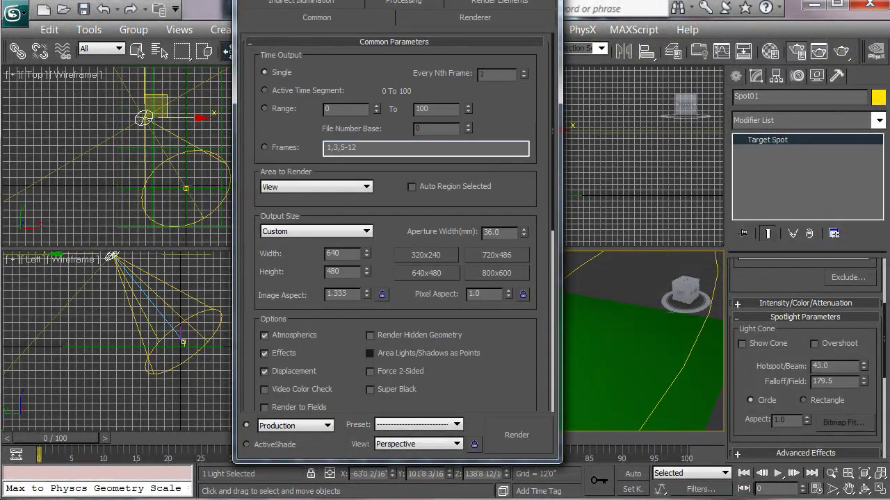
scroll(394, 243, "down", 3)
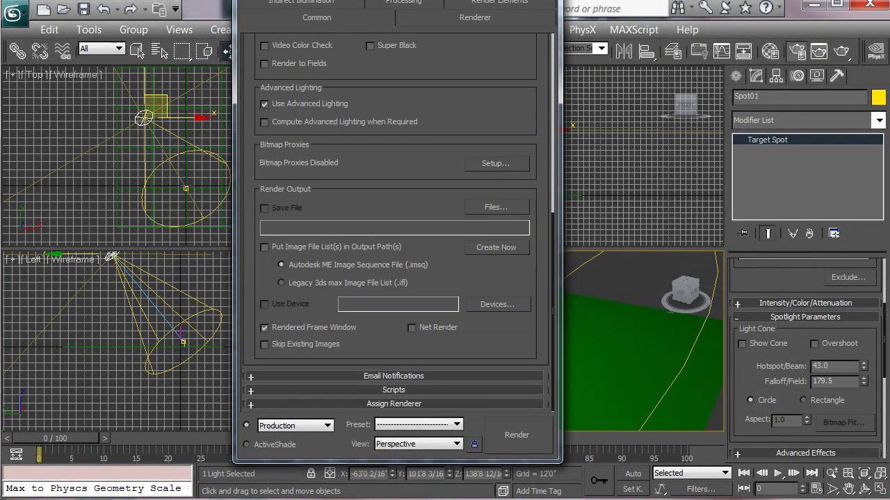
left_click(394, 404)
left_click(488, 328)
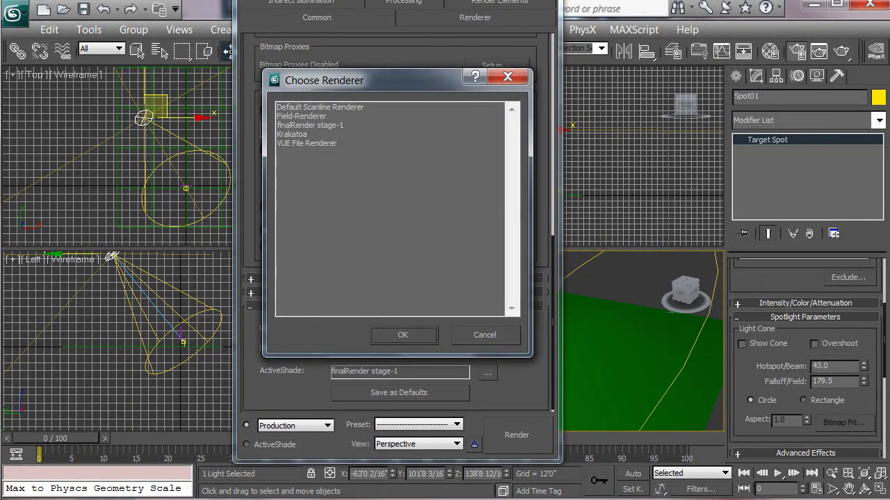
left_click(320, 107)
left_click(403, 336)
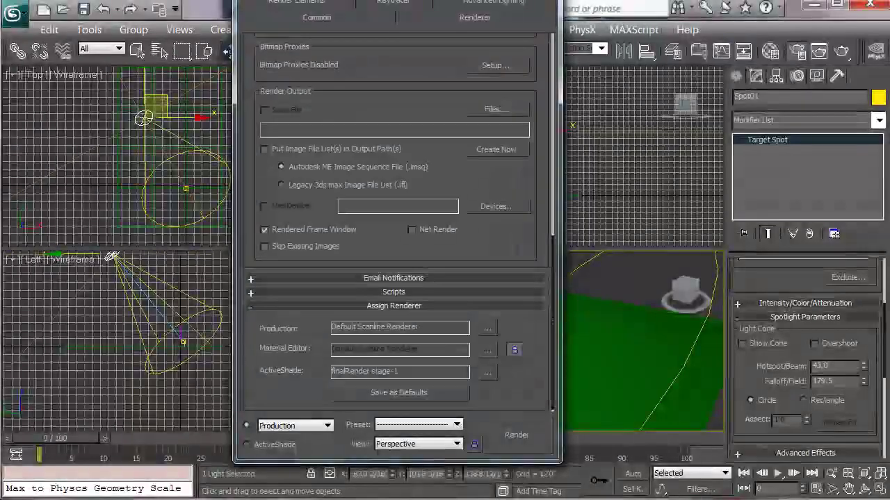
Render the Perspective view to check the goalpost and its shadow, and close the render and setup windows.
left_click(516, 435)
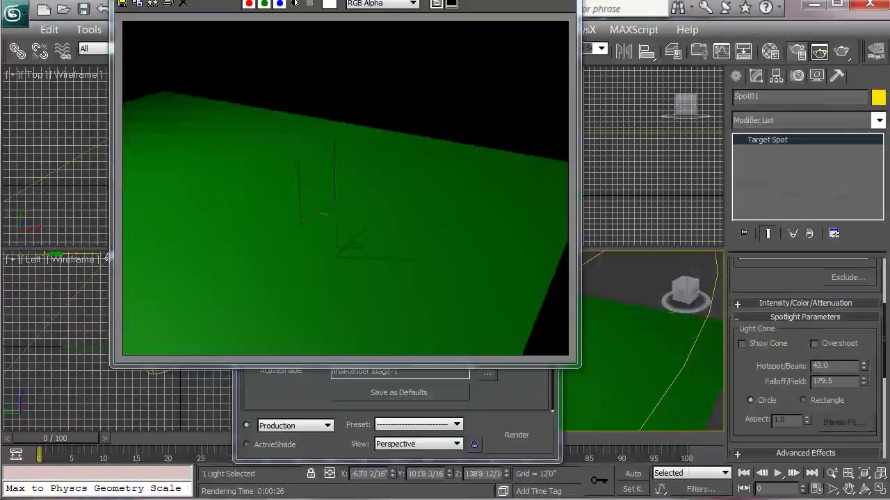
key("alt+F4")
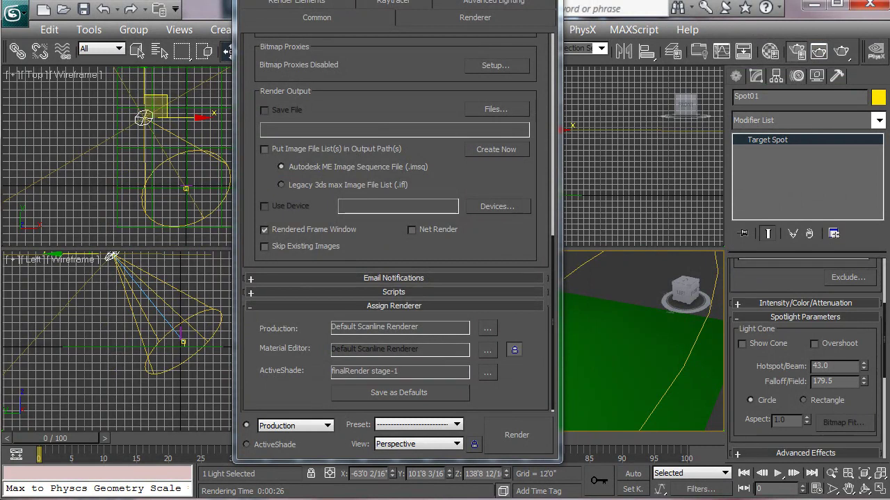
key("alt+F4")
Orbit the Perspective view around the goalpost with one of its L-shaped lines selected to inspect it from a low angle.
key("ctrl+r")
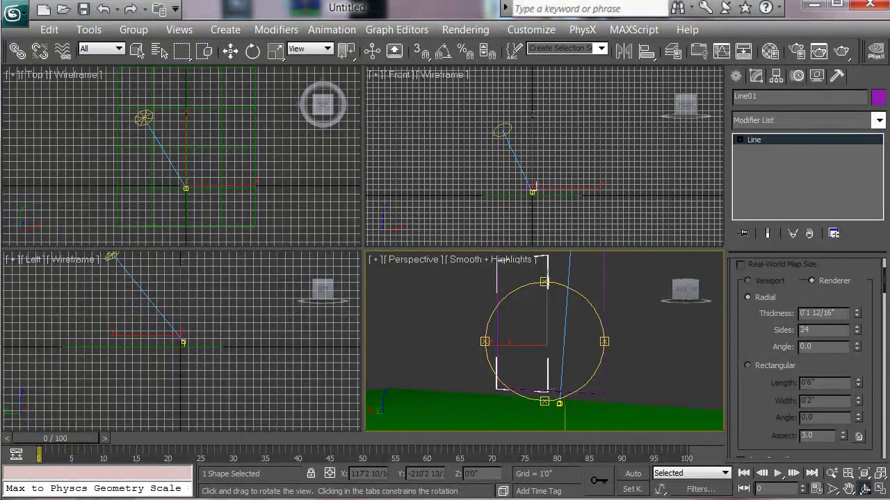
left_click_drag(535, 327, 565, 341)
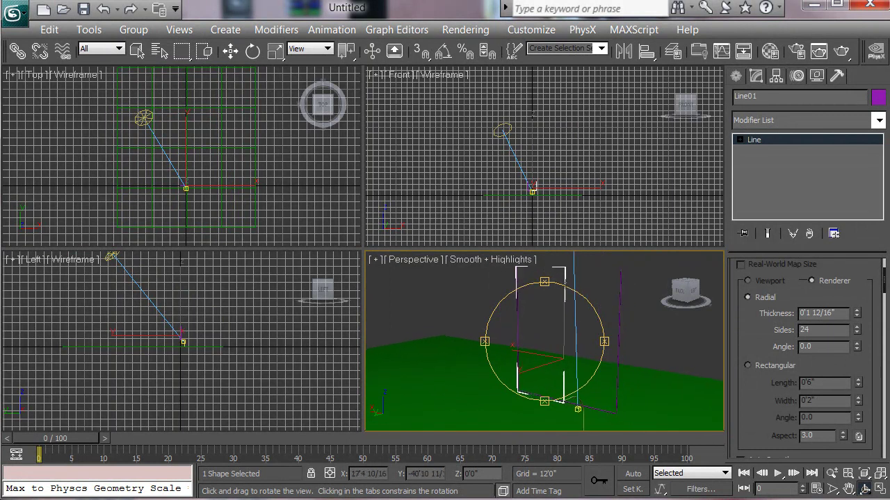